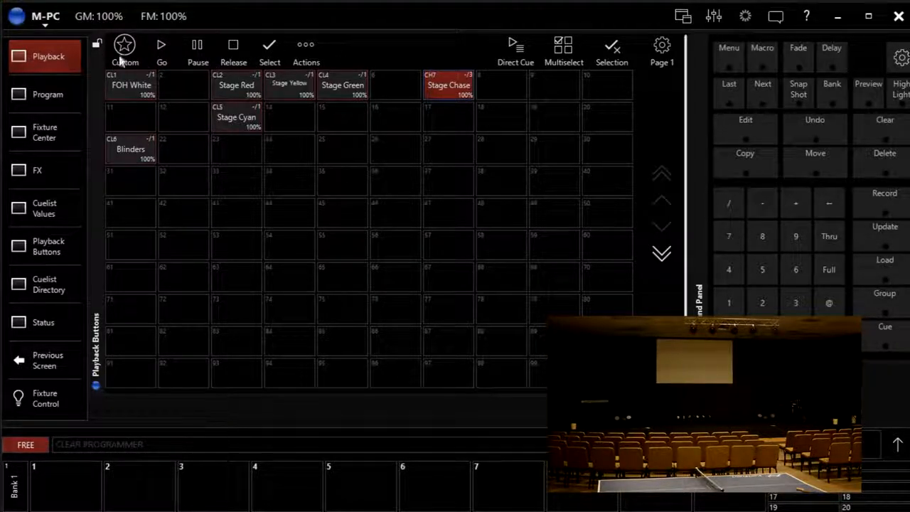
- Run the FOH White cuelist with Go, and set its release time to 0 s in its cuelist options
left_click(161, 49)
left_click(138, 88)
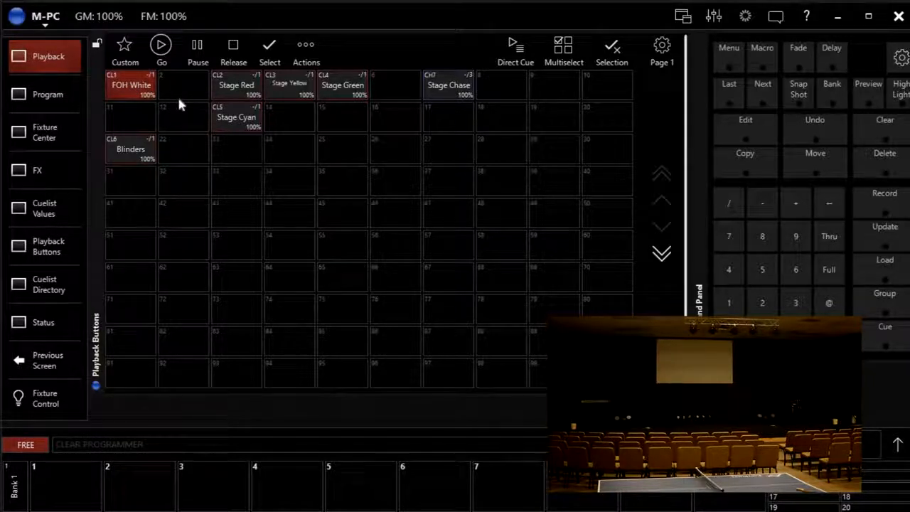
right_click(130, 84)
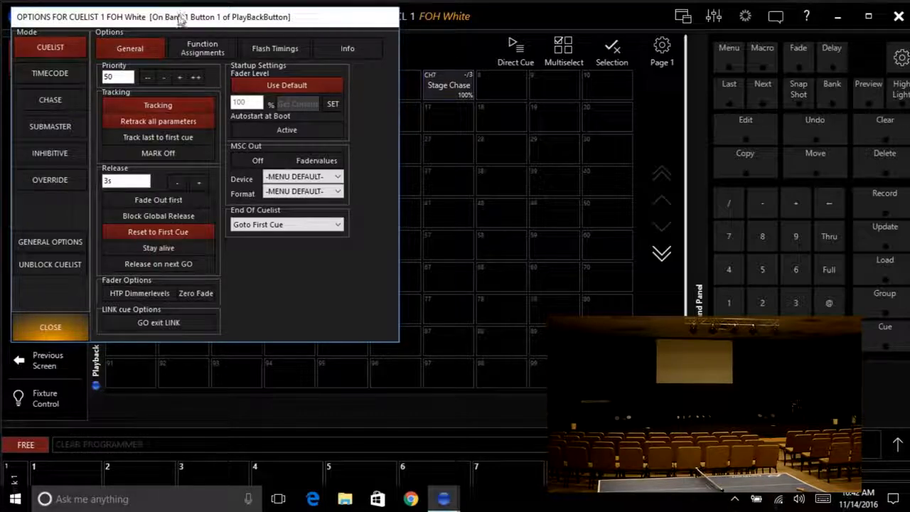
left_click_drag(180, 20, 307, 75)
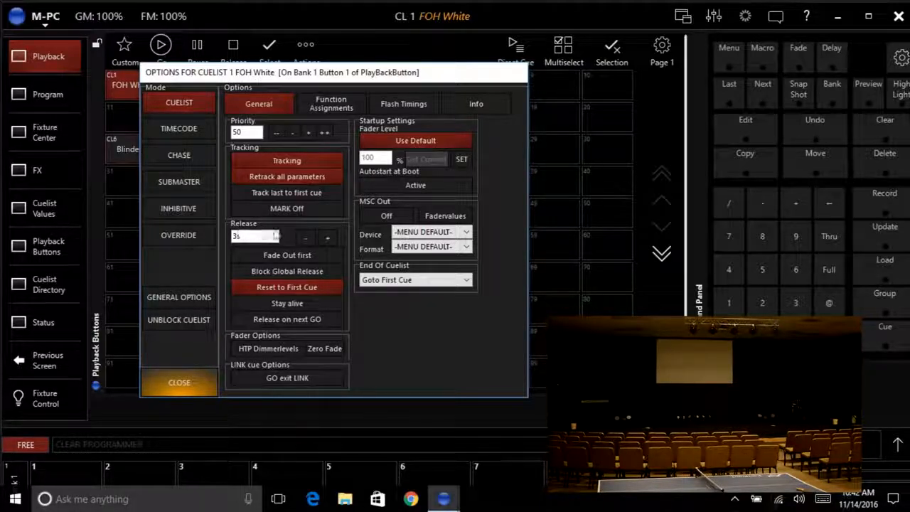
left_click(304, 239)
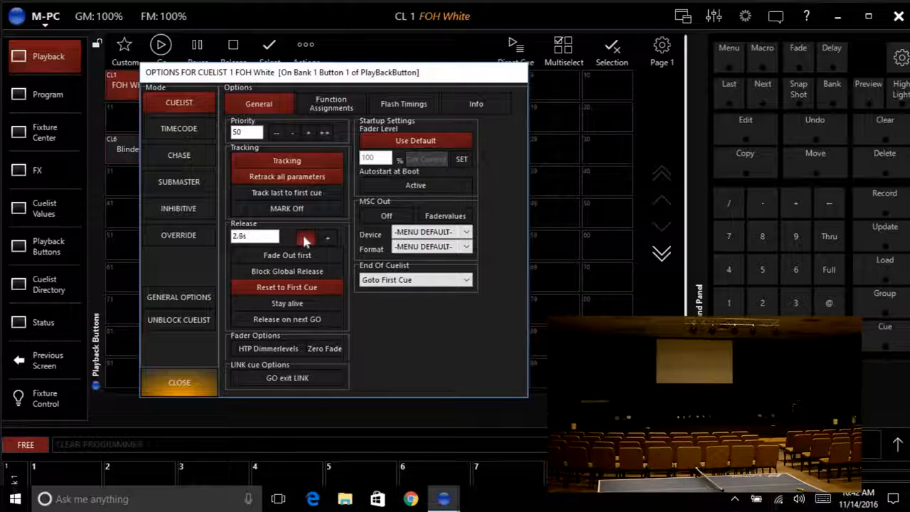
left_click(304, 239)
left_click(304, 240)
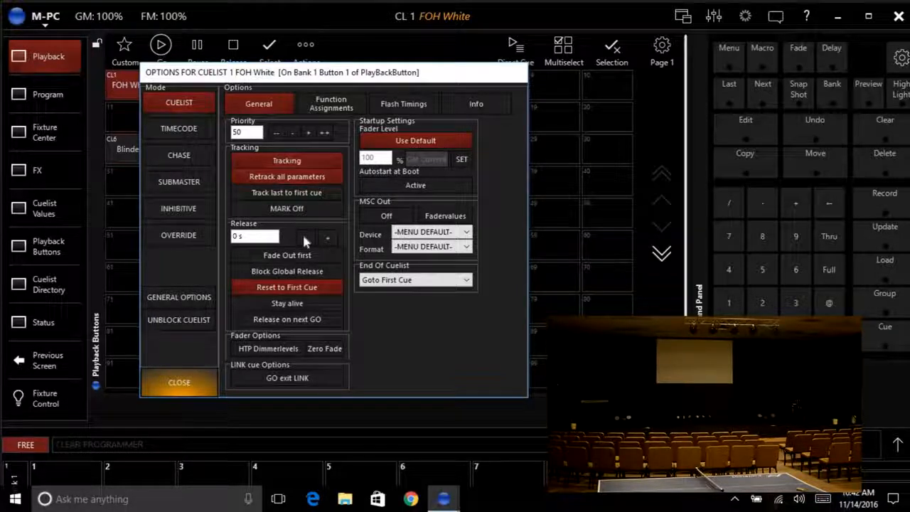
- Assign TOGGLE as the down action of the FOH White cuelist's playback button and close its options
left_click(323, 107)
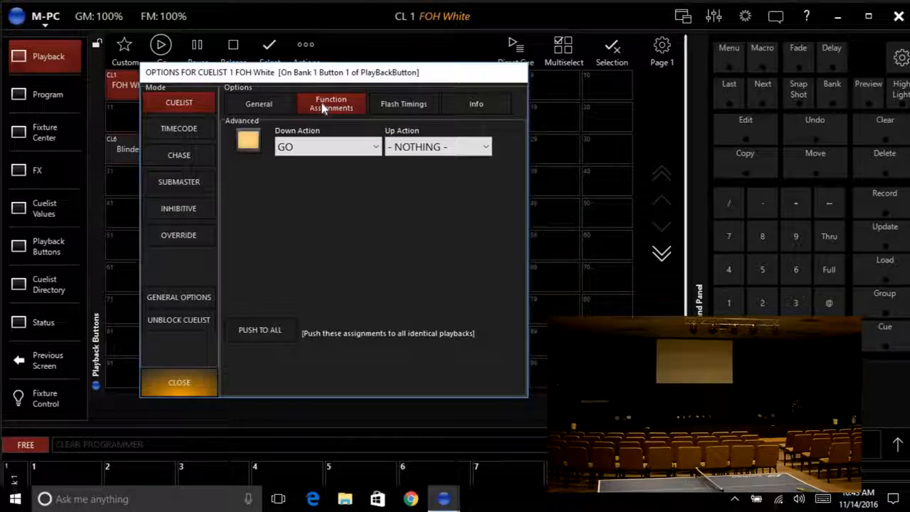
left_click(337, 152)
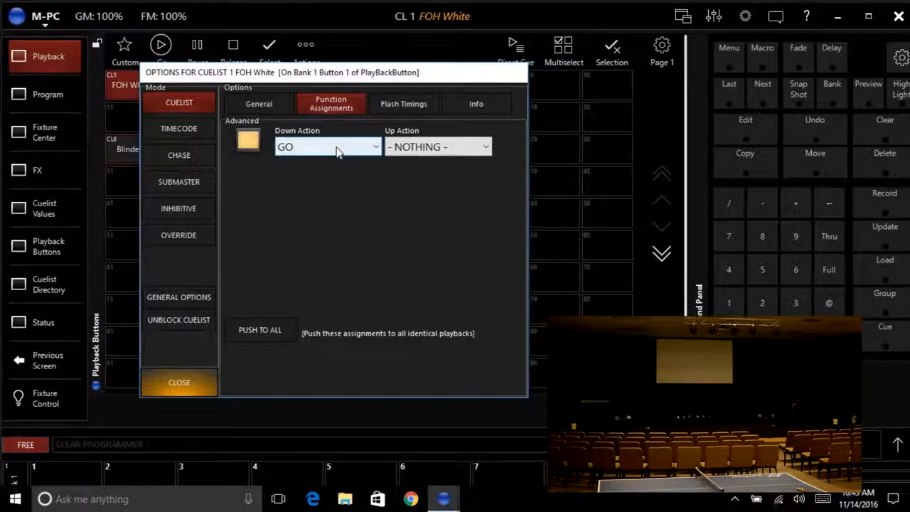
left_click(337, 152)
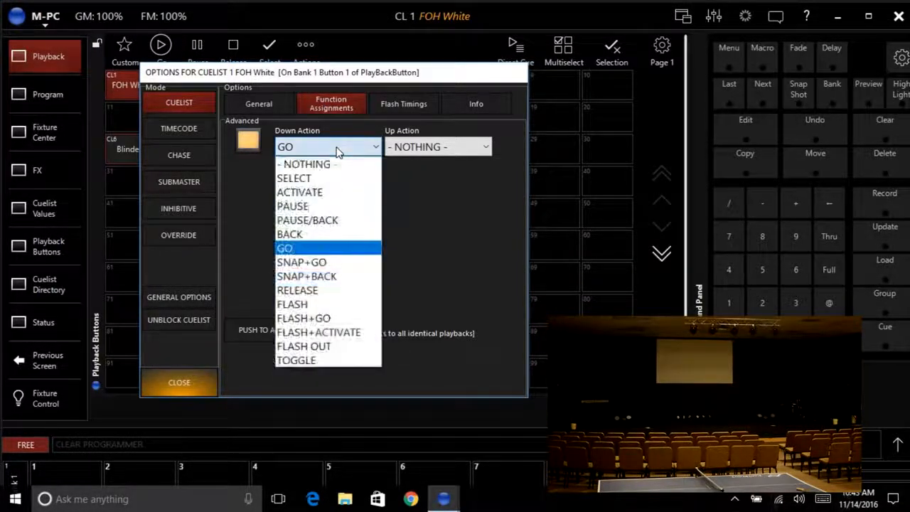
left_click(322, 361)
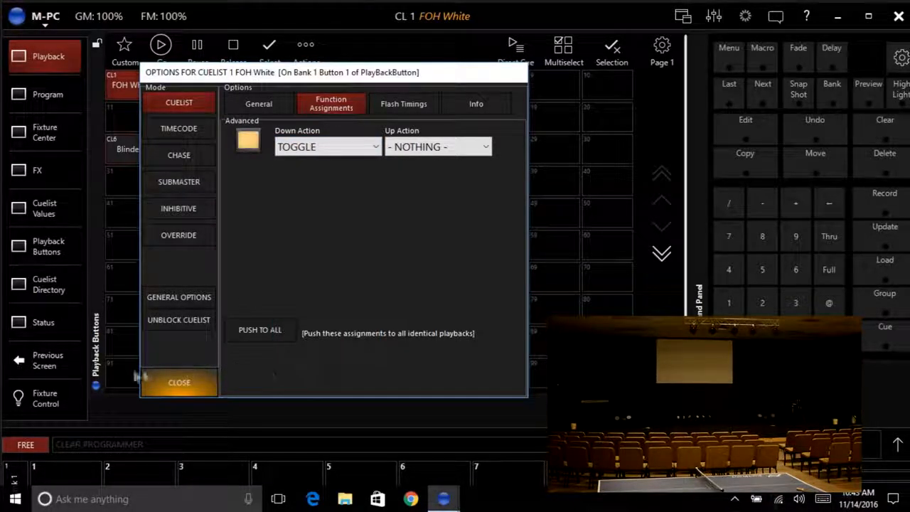
left_click(168, 382)
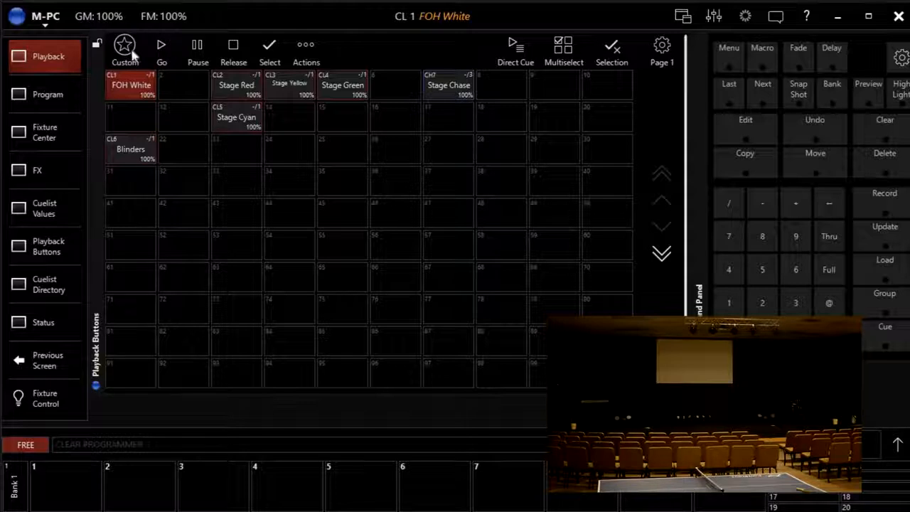
- Test the FOH White playback in Custom mode by switching it on and off several times
left_click(135, 85)
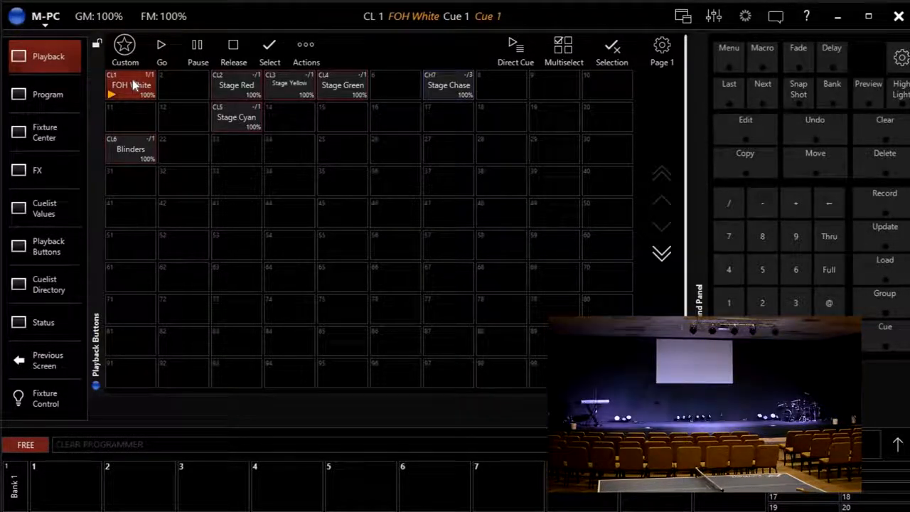
left_click(134, 85)
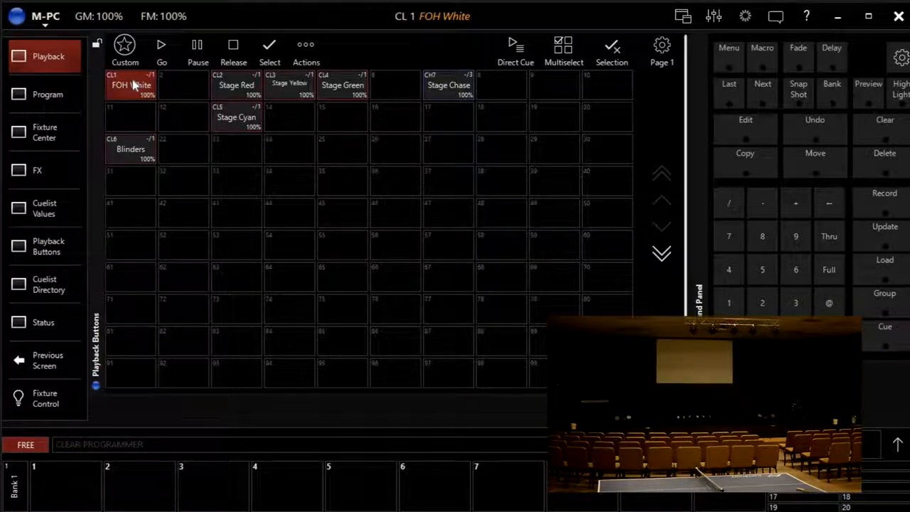
left_click(136, 84)
left_click(136, 85)
left_click(136, 85)
left_click(136, 84)
- Set the release time of the Stage Red cuelist to 0 s in its general options
right_click(229, 85)
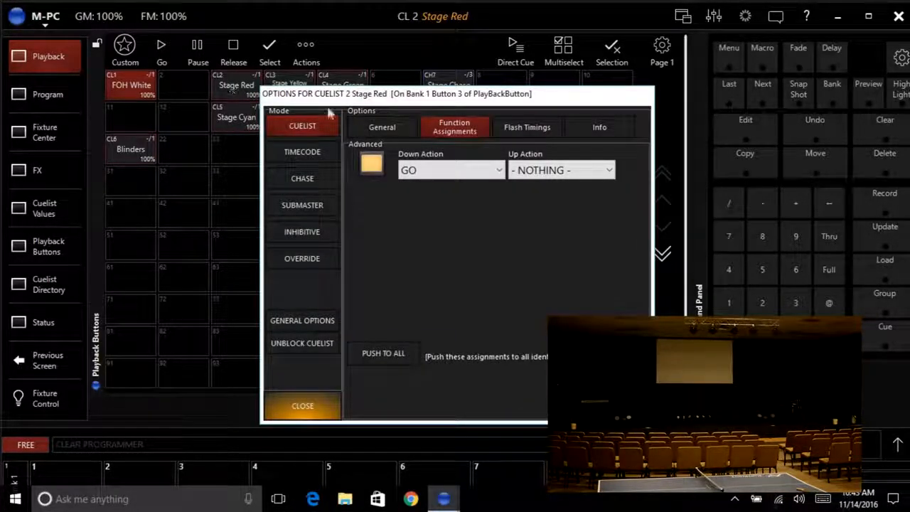
left_click(391, 127)
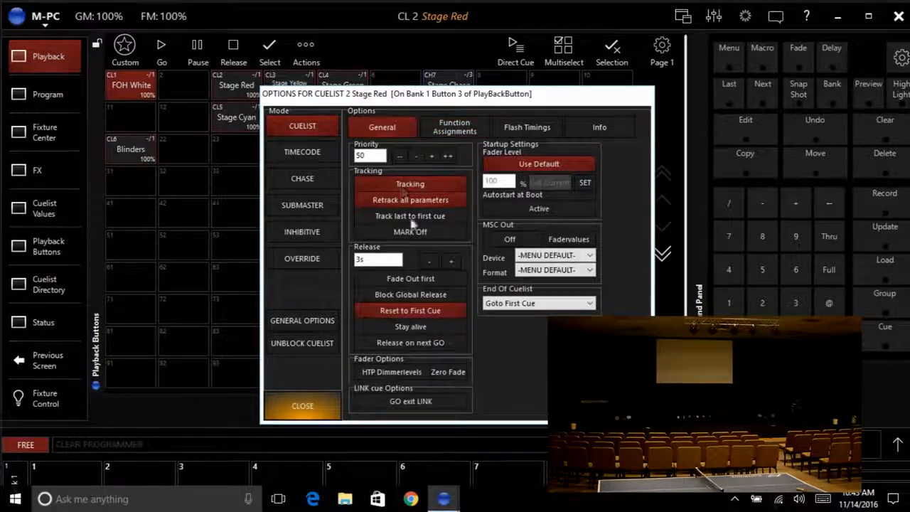
left_click(430, 262)
left_click(431, 262)
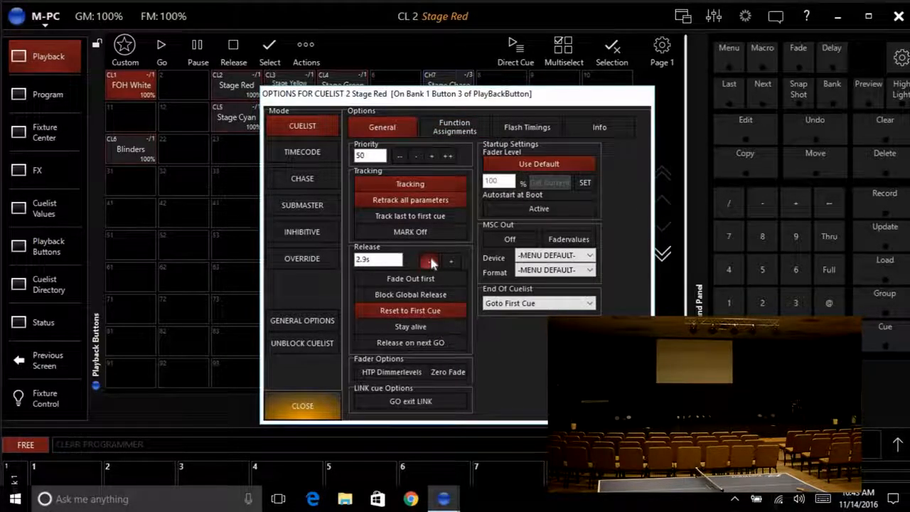
left_click(431, 262)
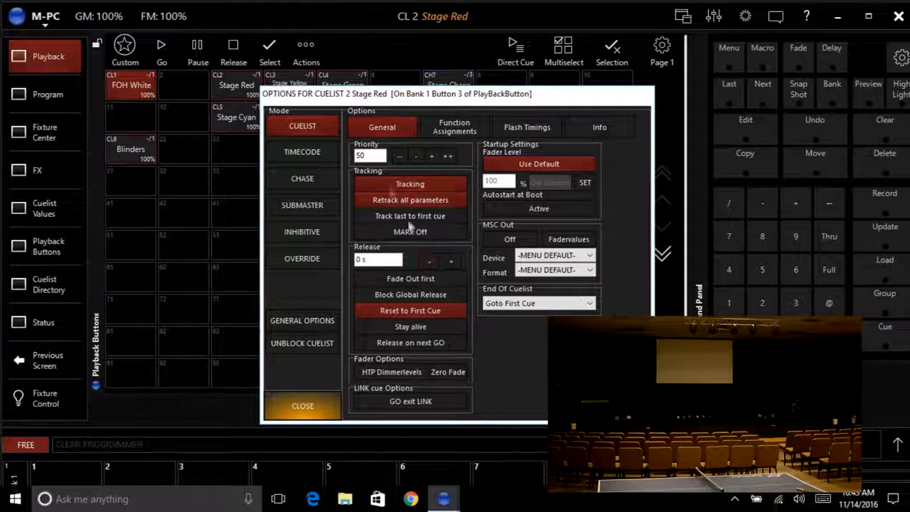
- Assign TOGGLE as the down action of the Stage Red cuelist and close its options
left_click(453, 127)
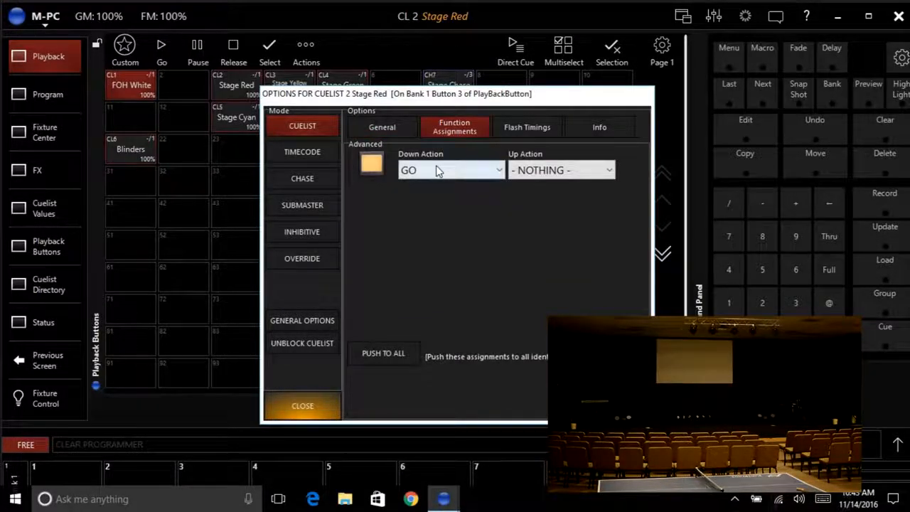
left_click(439, 171)
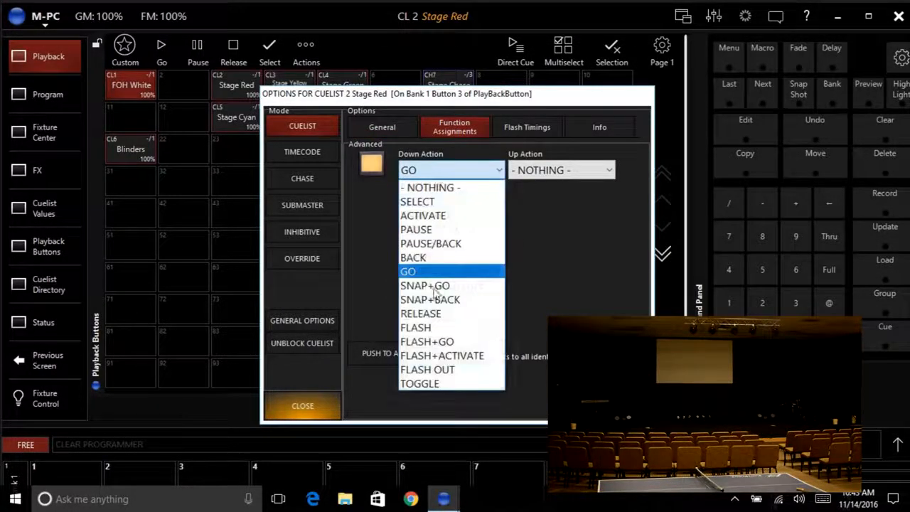
left_click(431, 385)
left_click(311, 411)
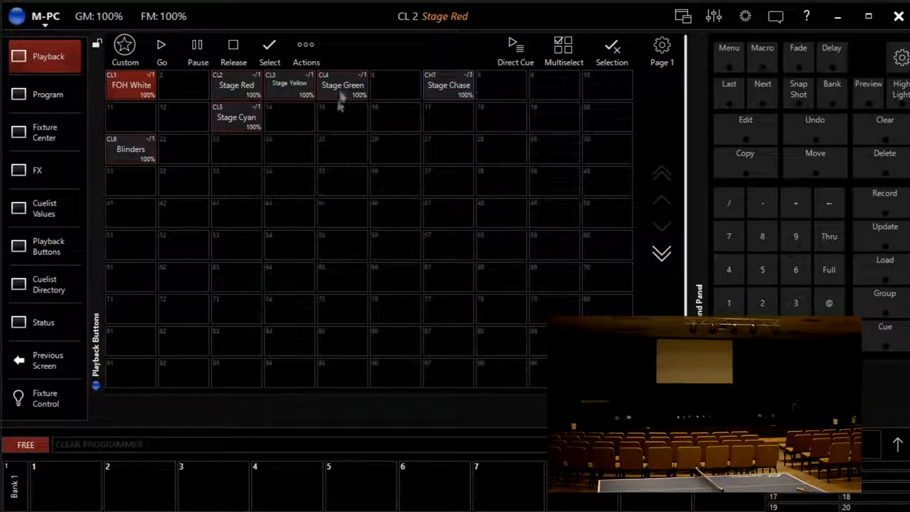
- Set the Stage Green cuelist's down action to TOGGLE and its release time to 0 s, and recheck its general options
right_click(339, 104)
left_click(416, 172)
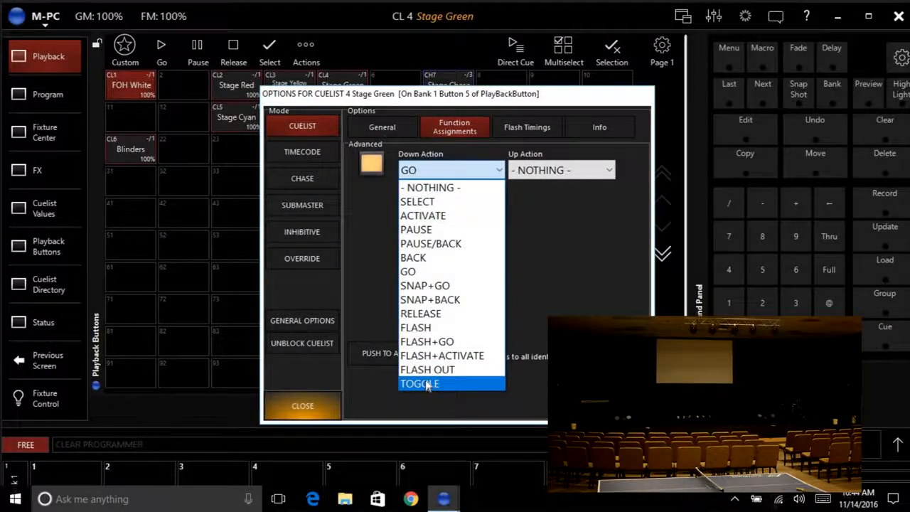
left_click(427, 384)
left_click(382, 127)
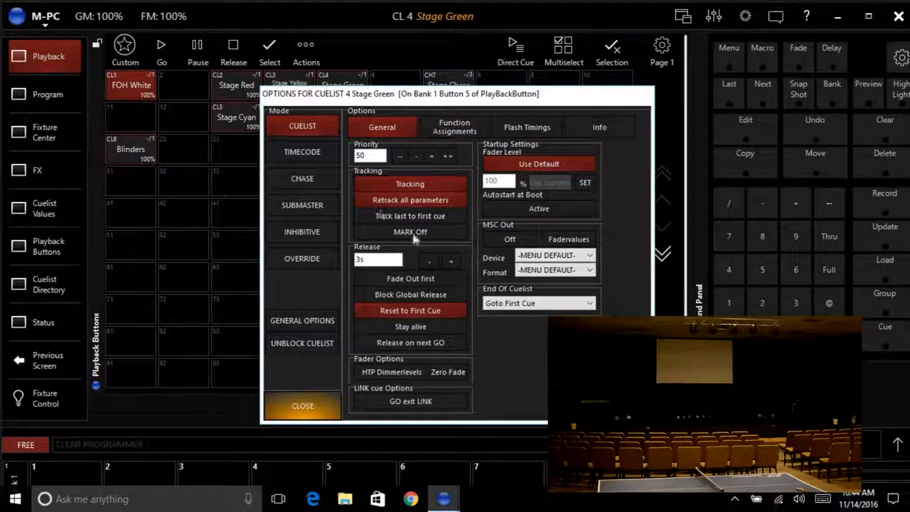
left_click(428, 262)
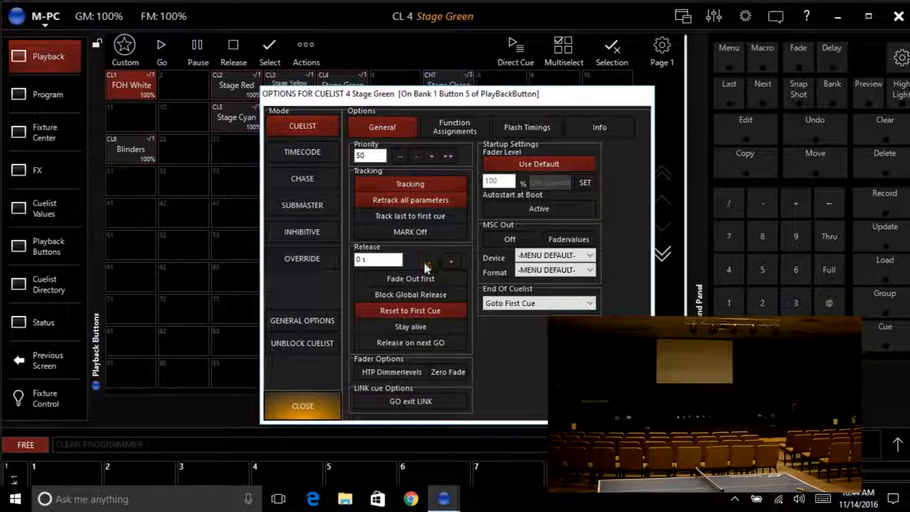
left_click(301, 402)
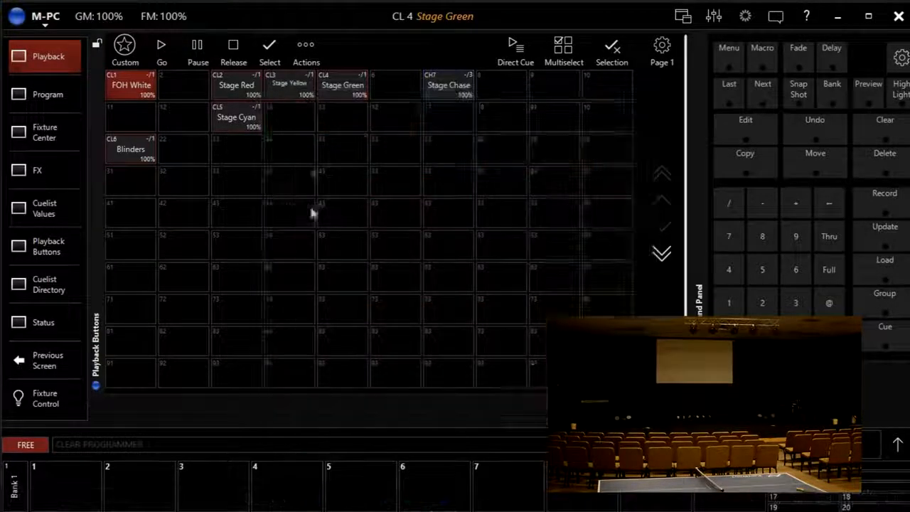
right_click(333, 88)
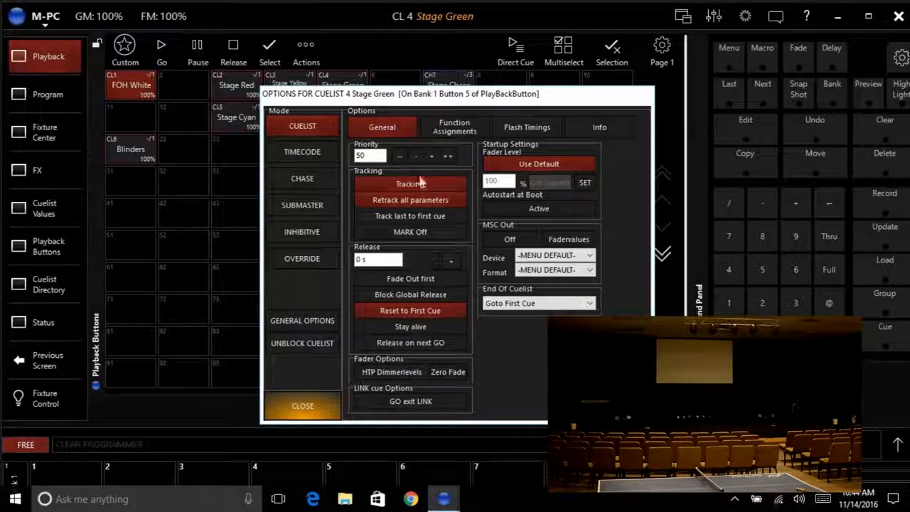
left_click(289, 406)
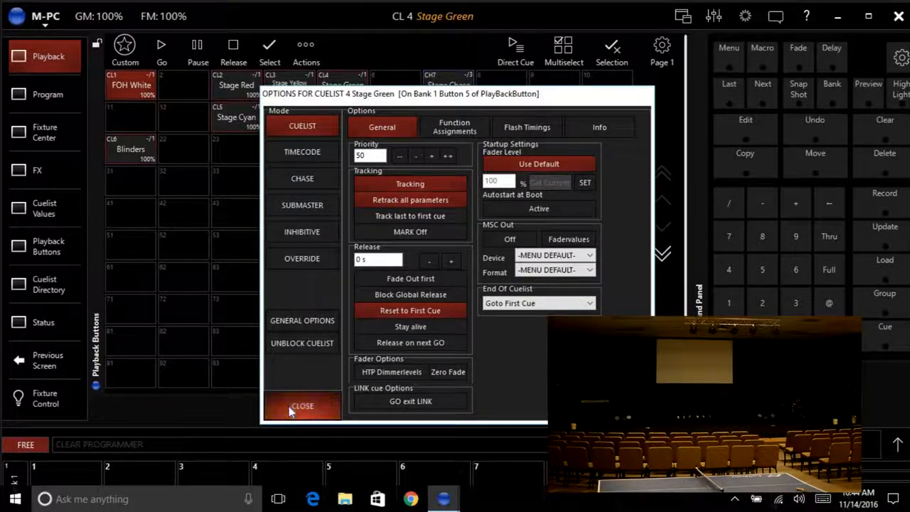
- Reduce the Stage Cyan cuelist's release time and assign TOGGLE as its down action
right_click(246, 123)
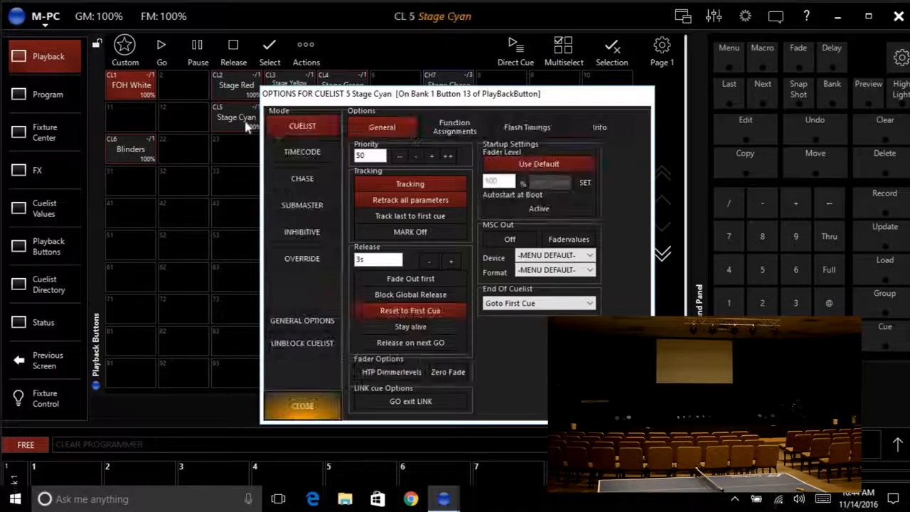
left_click(429, 261)
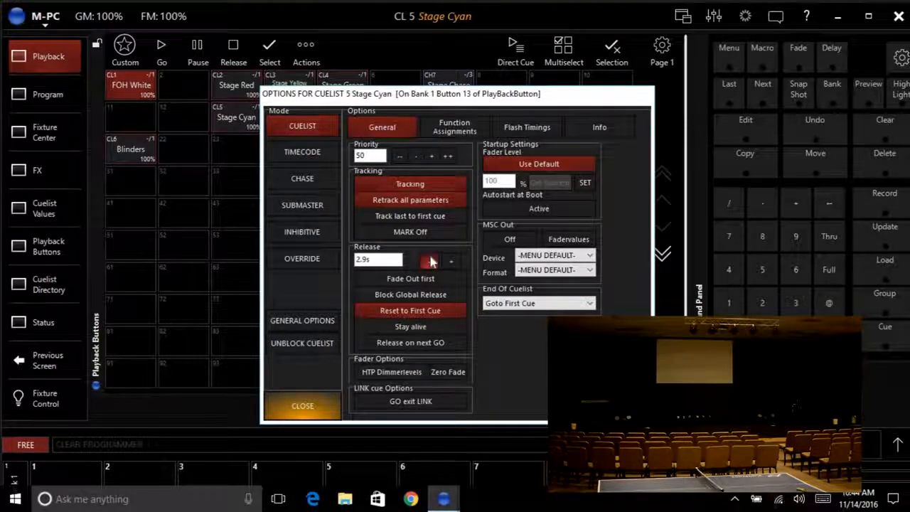
left_click_drag(430, 262, 431, 262)
left_click(454, 127)
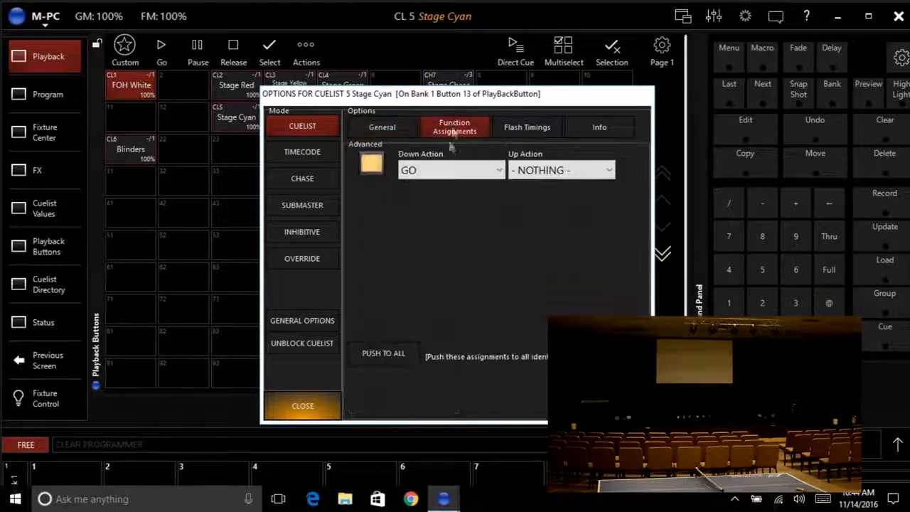
left_click(462, 175)
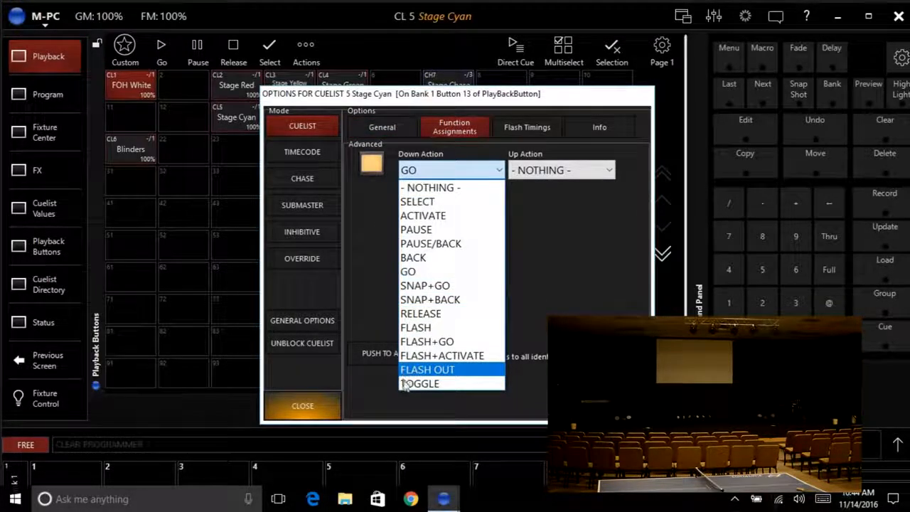
left_click(419, 384)
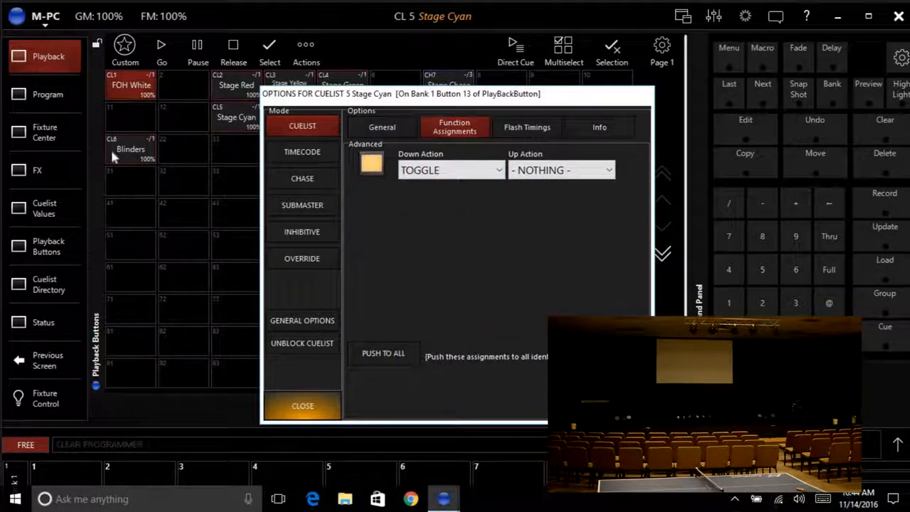
- Set the Blinders cuelist's down action to TOGGLE and its release time to 0 s
left_click(137, 159)
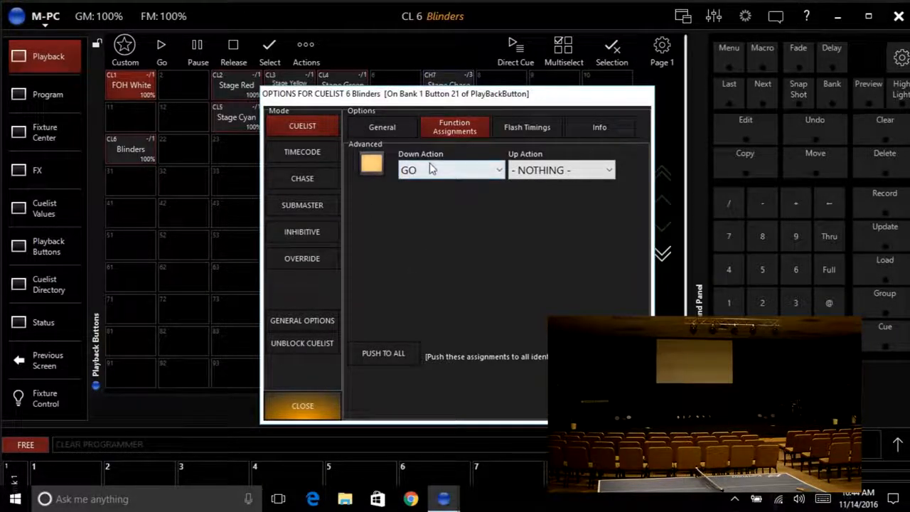
left_click(434, 171)
left_click(421, 384)
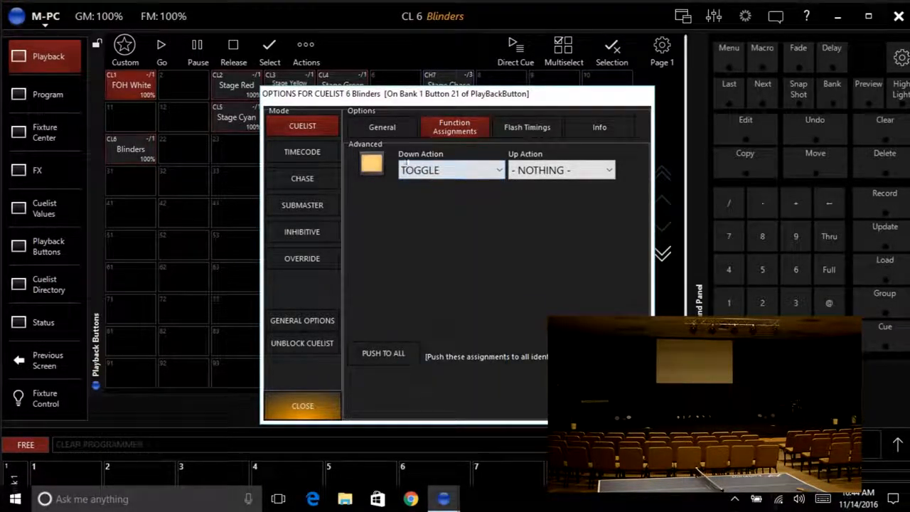
left_click(385, 127)
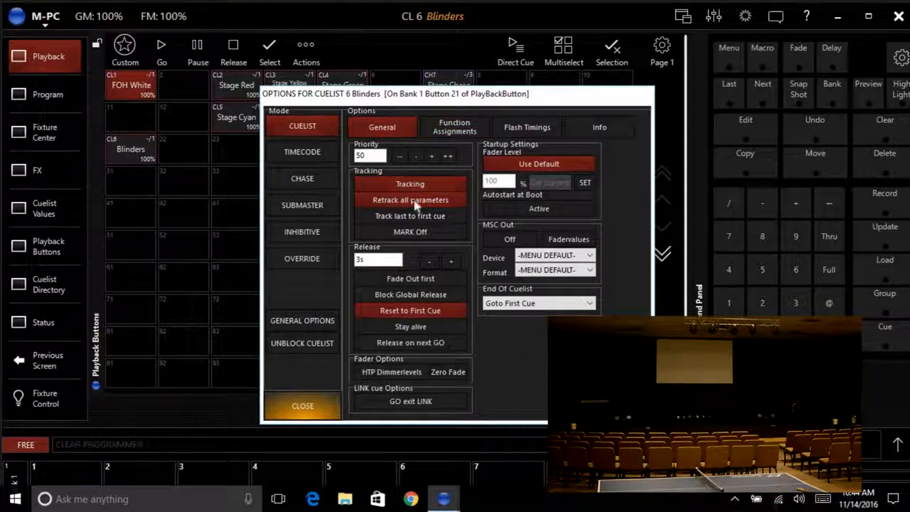
left_click(430, 262)
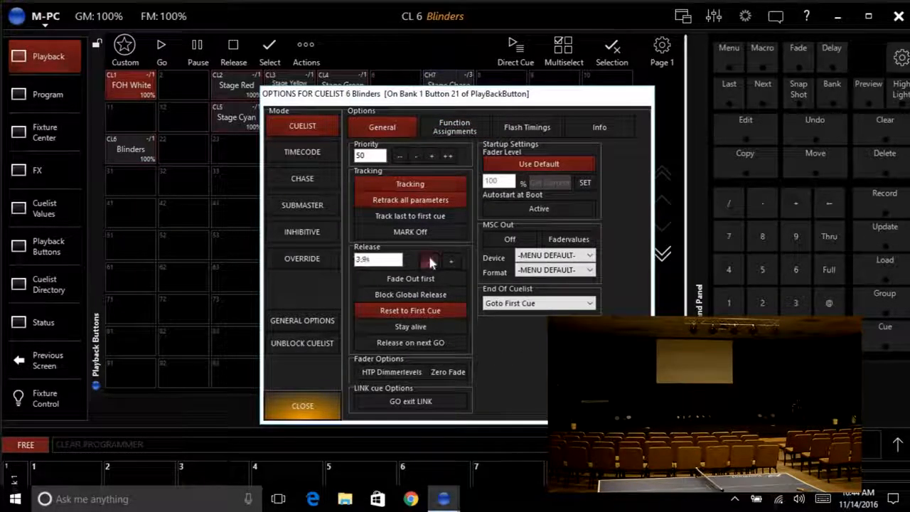
left_click(430, 262)
left_click(430, 262)
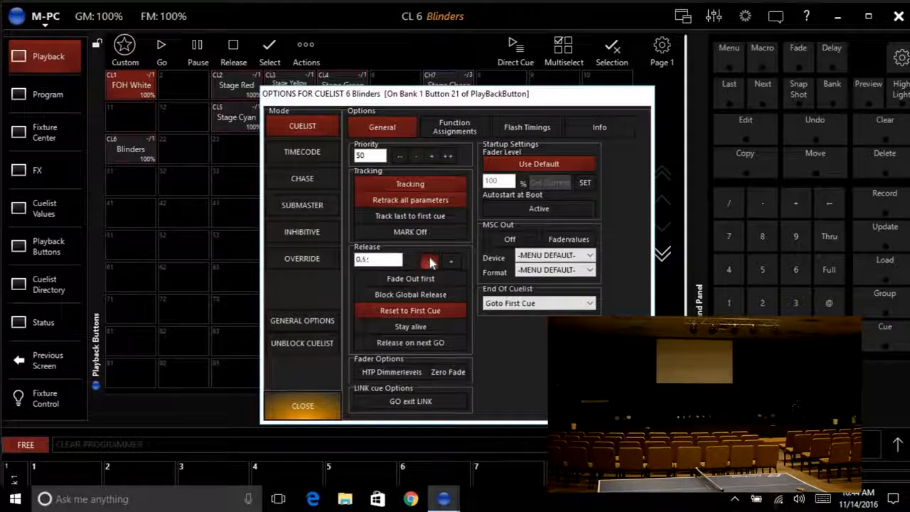
- Set the Stage Chase's release time to 0 s and its down action to TOGGLE, and close its options
left_click_drag(421, 105, 370, 158)
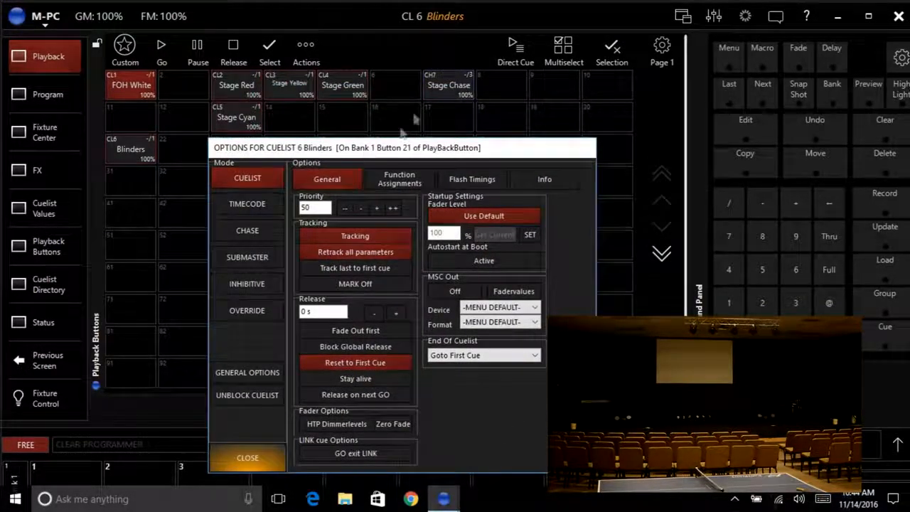
left_click(444, 93)
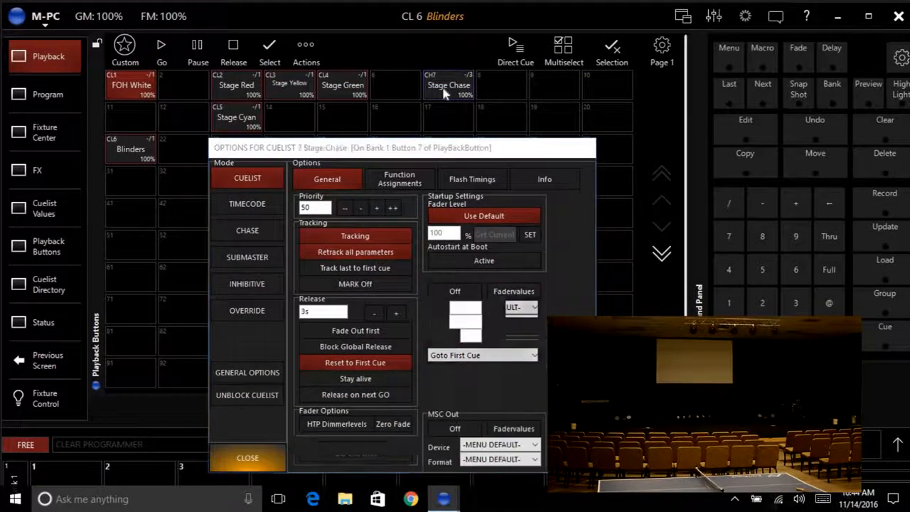
left_click(374, 314)
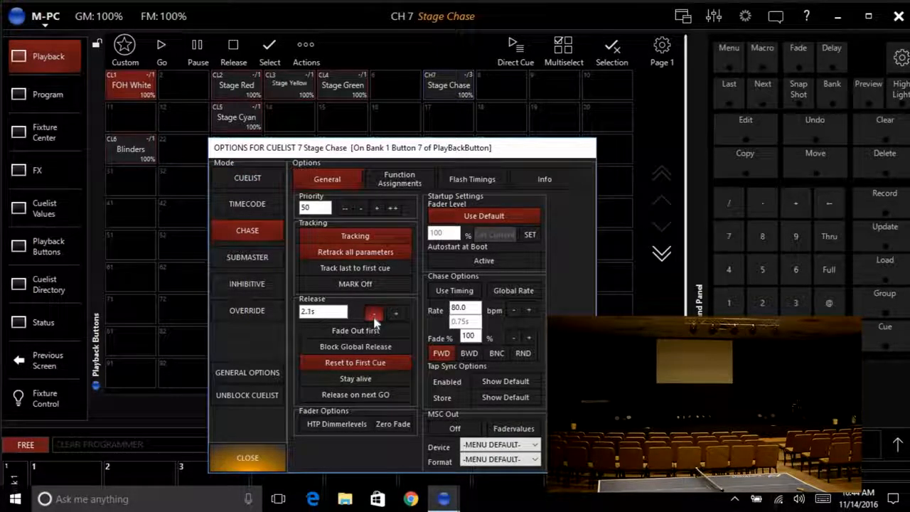
left_click(388, 186)
left_click(383, 221)
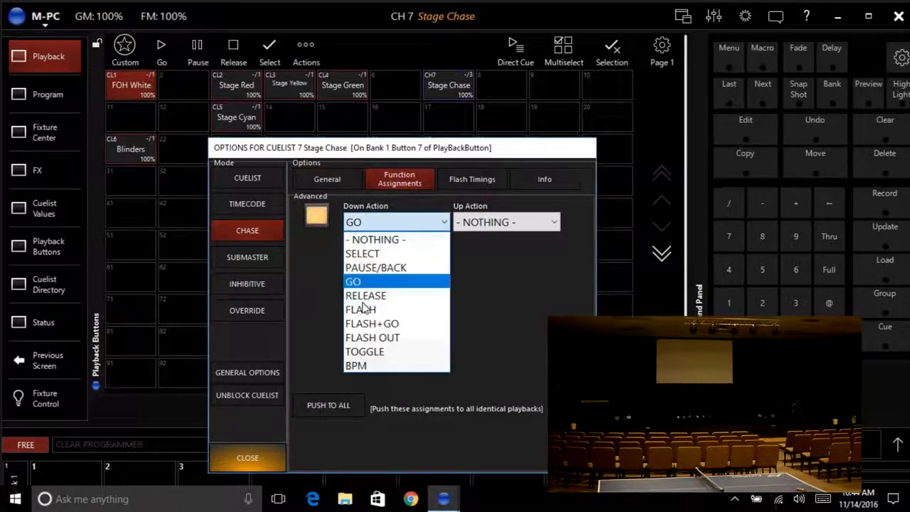
left_click(363, 351)
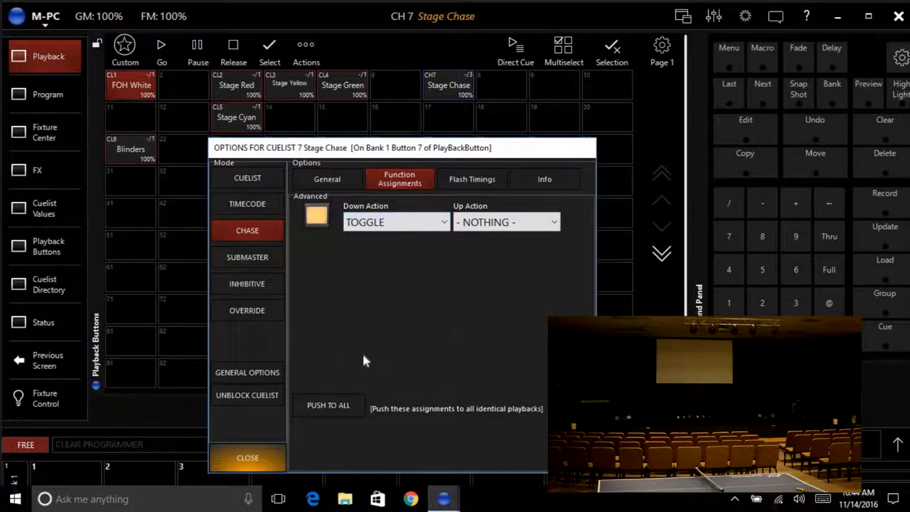
left_click(240, 460)
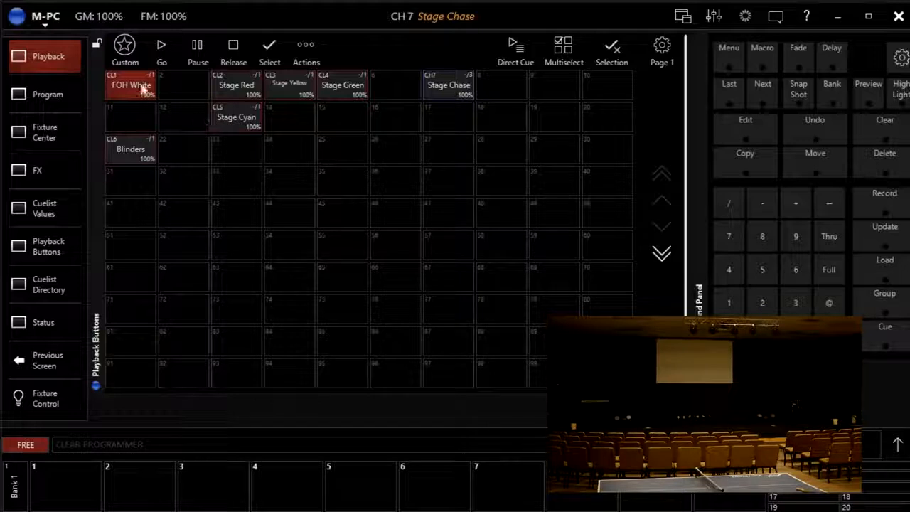
- Test switching between the Stage Red, Stage Cyan, Stage Yellow and Stage Green cuelists in turn
left_click(239, 86)
left_click(238, 125)
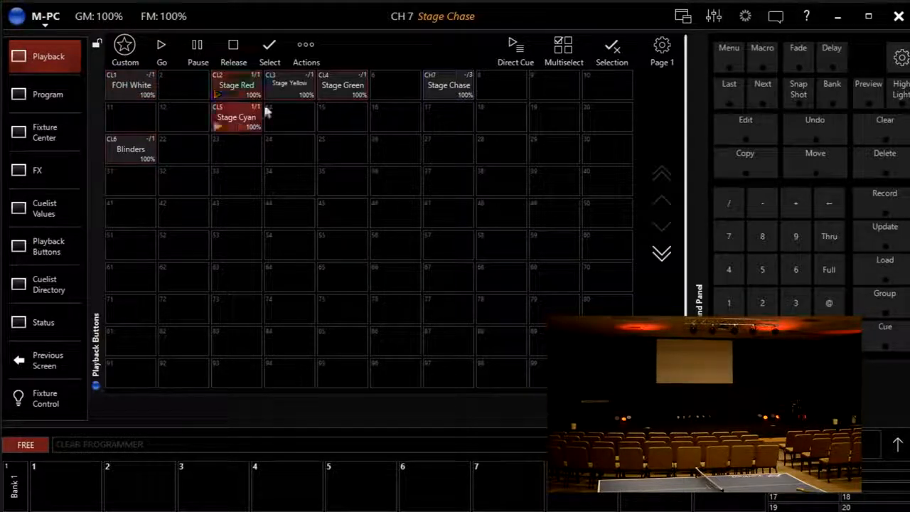
left_click(299, 80)
left_click(331, 89)
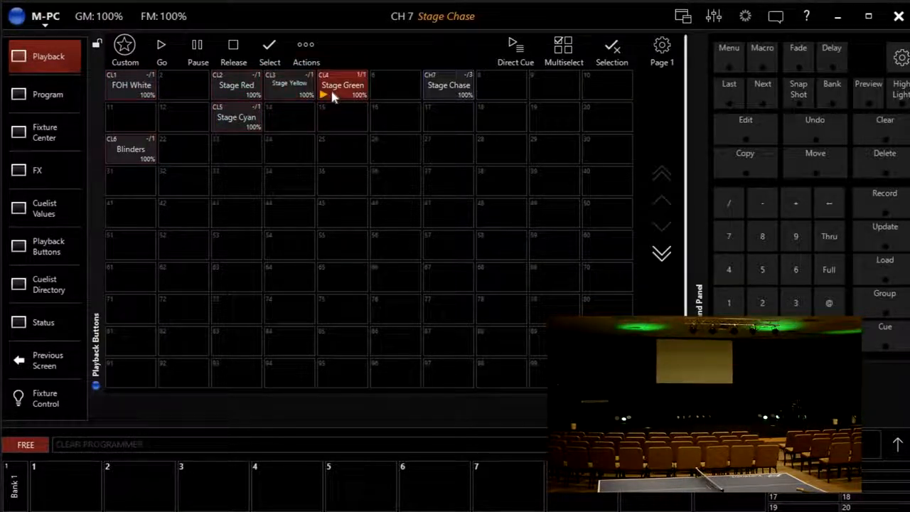
left_click(241, 119)
left_click(290, 89)
left_click(335, 89)
left_click(290, 89)
left_click(239, 89)
left_click(238, 122)
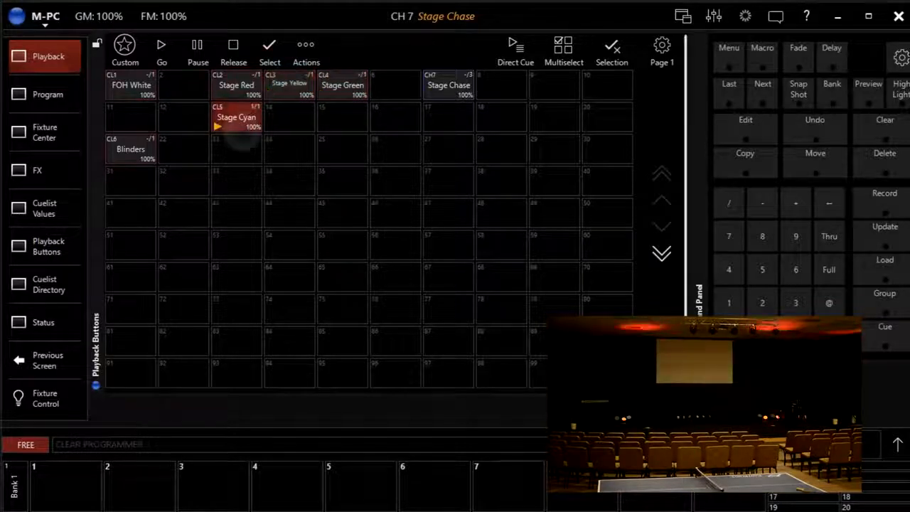
left_click(290, 88)
left_click(337, 88)
left_click(290, 87)
left_click(239, 88)
left_click(237, 121)
left_click(239, 89)
left_click(290, 88)
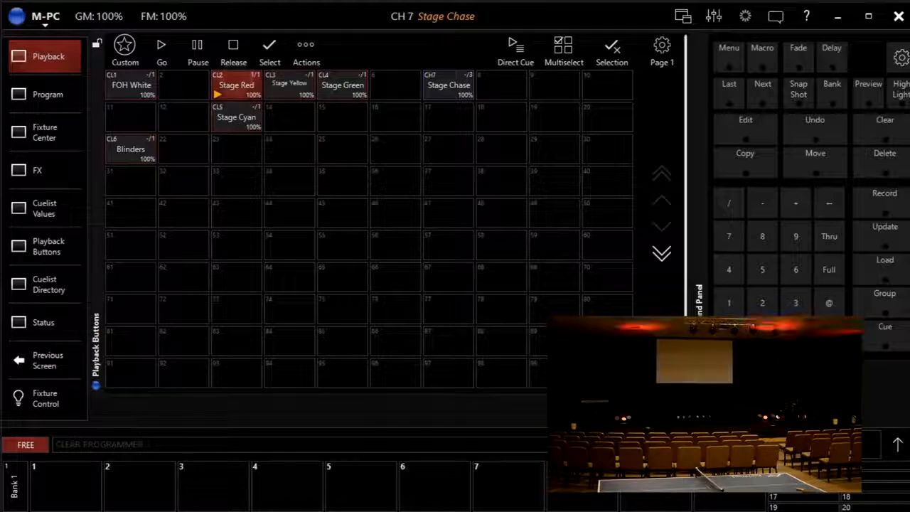
left_click(339, 87)
left_click(289, 86)
left_click(238, 118)
- Start the FOH White cuelist and toggle the Blinders cuelist on and off repeatedly to test it
left_click(131, 86)
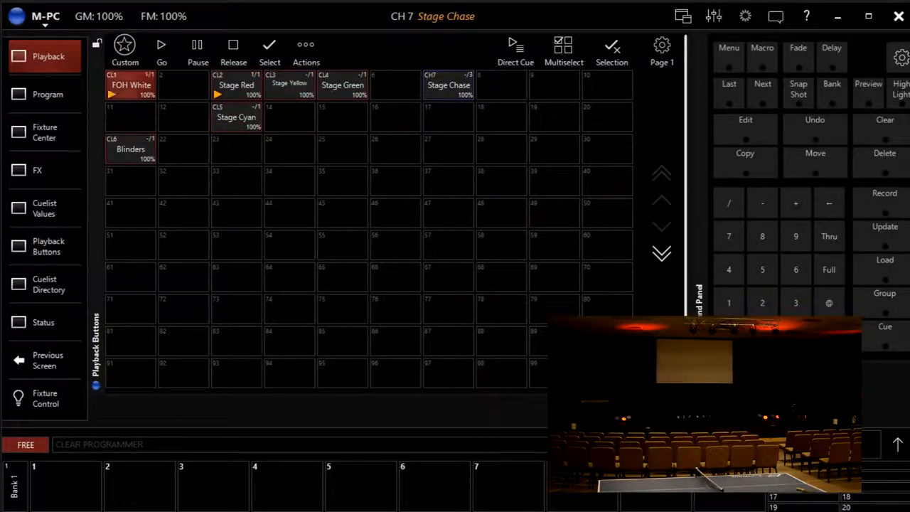
left_click(131, 151)
left_click(131, 151)
left_click(129, 153)
left_click(130, 153)
left_click(130, 151)
left_click(130, 152)
left_click(130, 152)
left_click(130, 151)
left_click(130, 151)
left_click(130, 151)
left_click(130, 151)
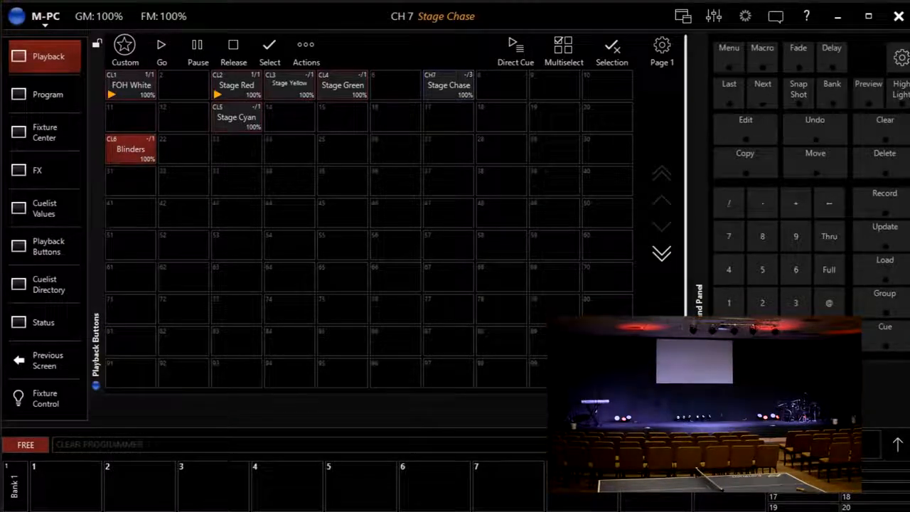
- Toggle off Stage Red and FOH White and start the Stage Chase to preview it
left_click(236, 86)
left_click(131, 85)
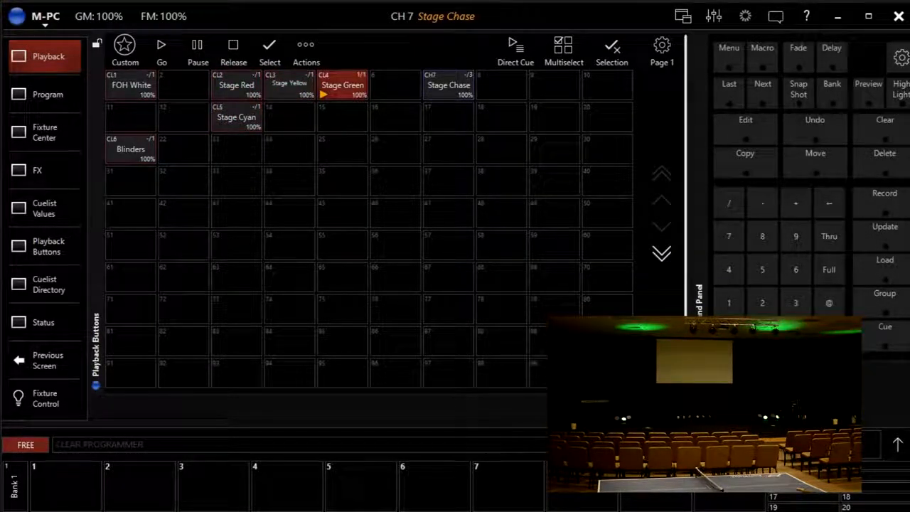
left_click(449, 86)
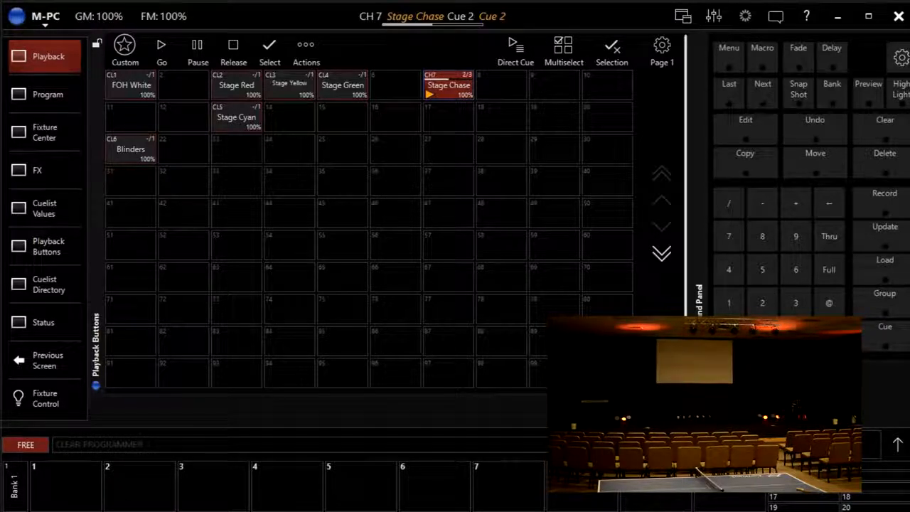
- Set the fade of the running Stage Chase to 0 % in its general options
right_click(445, 92)
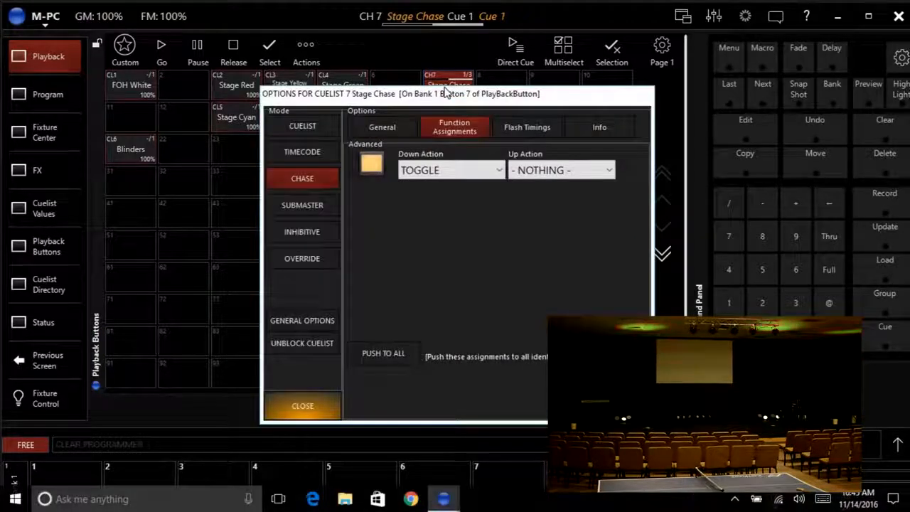
left_click(383, 130)
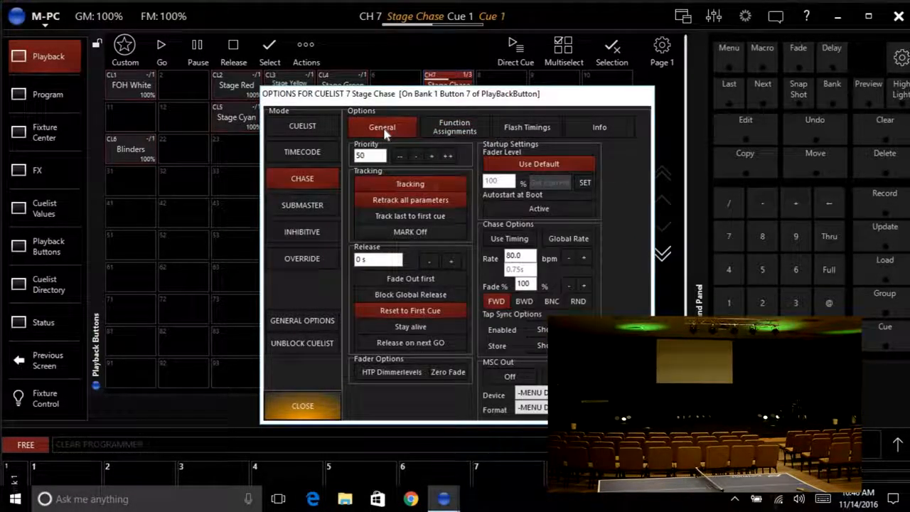
left_click(569, 286)
left_click(569, 286)
left_click(569, 286)
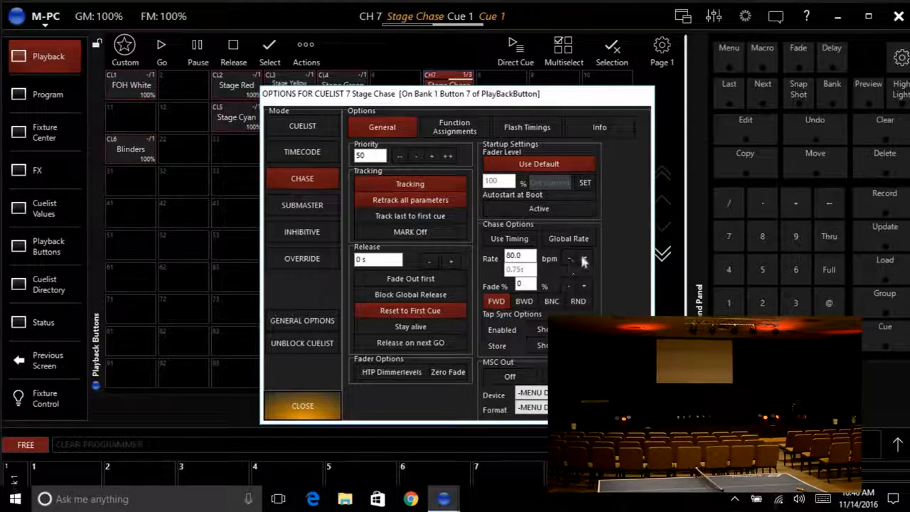
- Raise the Stage Chase rate to 130.50 bpm, close its options and release the chase
left_click(582, 258)
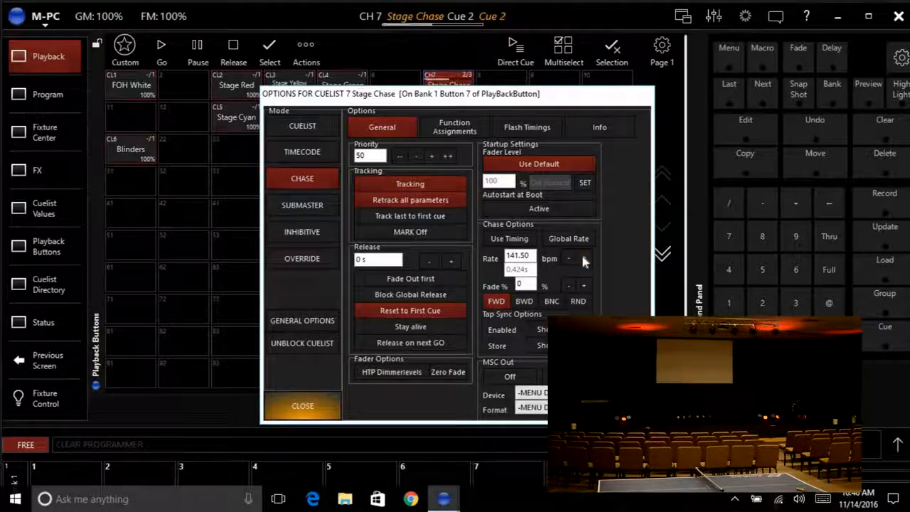
left_click(569, 259)
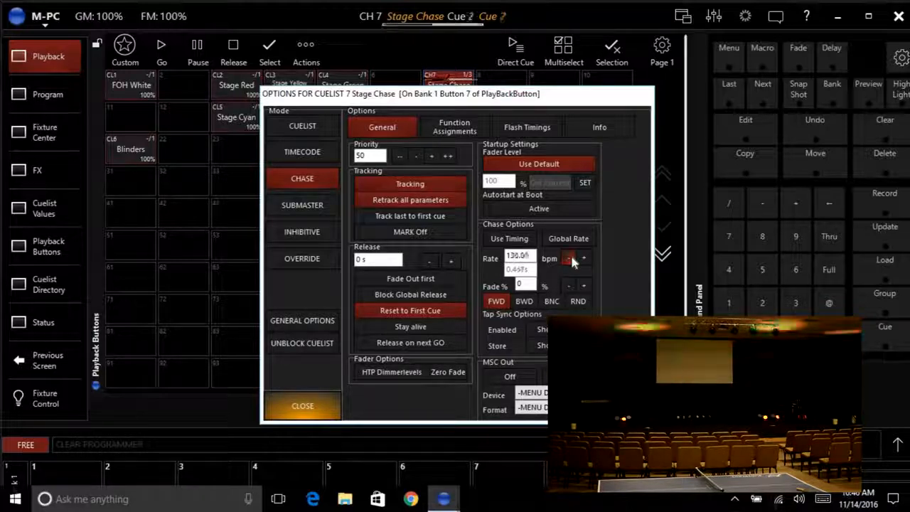
left_click(302, 411)
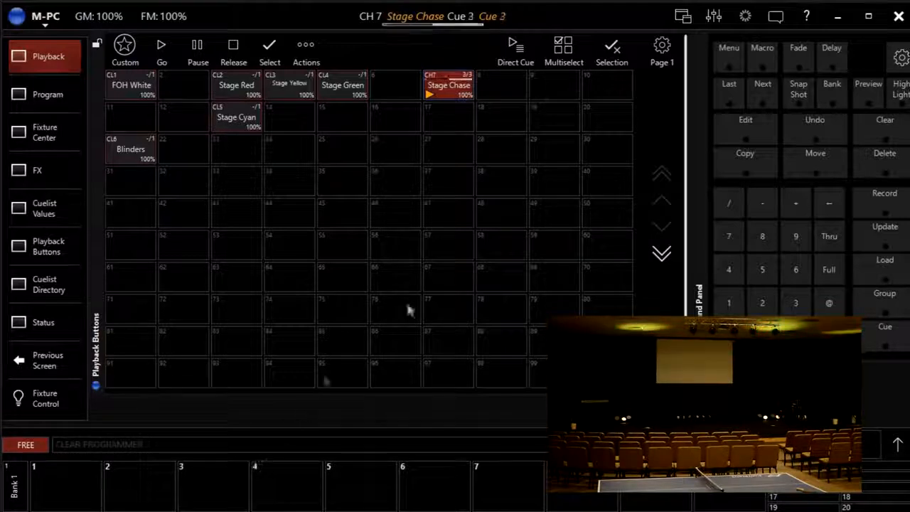
key("Escape")
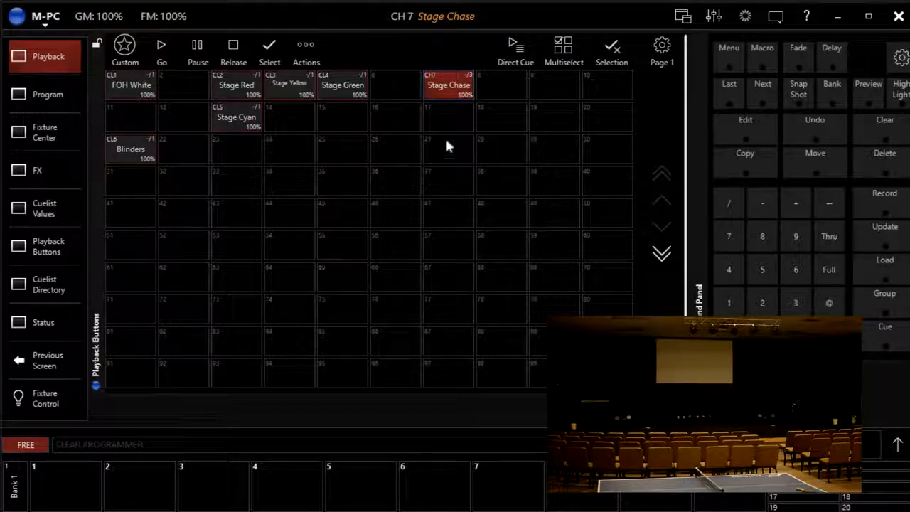
- Move the Stage Chase from playback button 7 to fader 3 of bank 1 and try its level on the on-screen faders
left_click(818, 159)
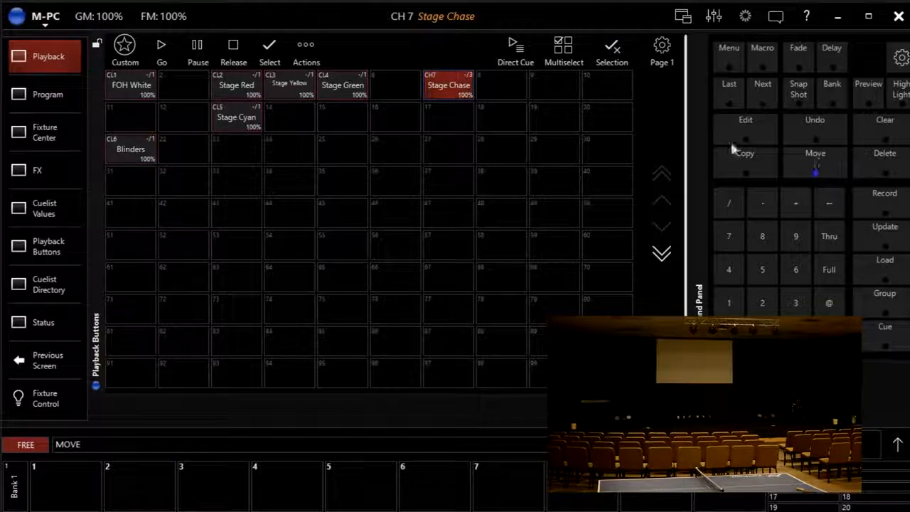
left_click(458, 91)
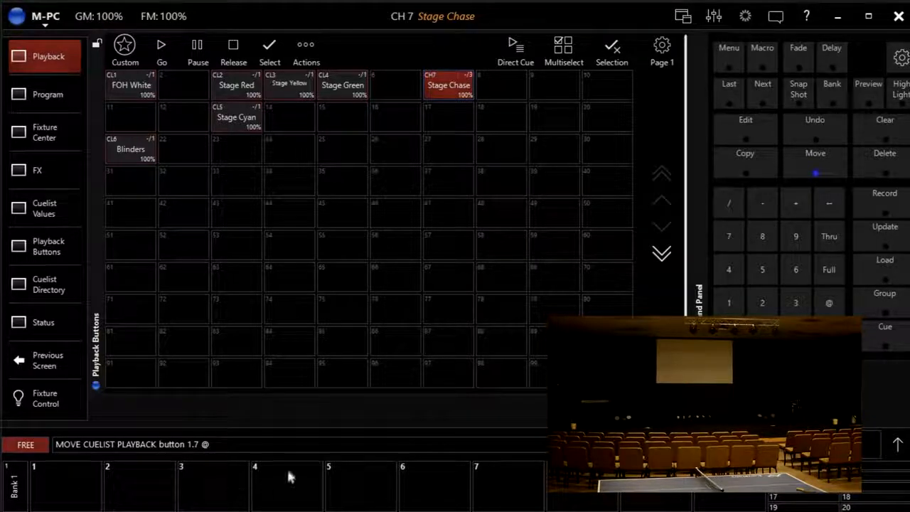
left_click(191, 498)
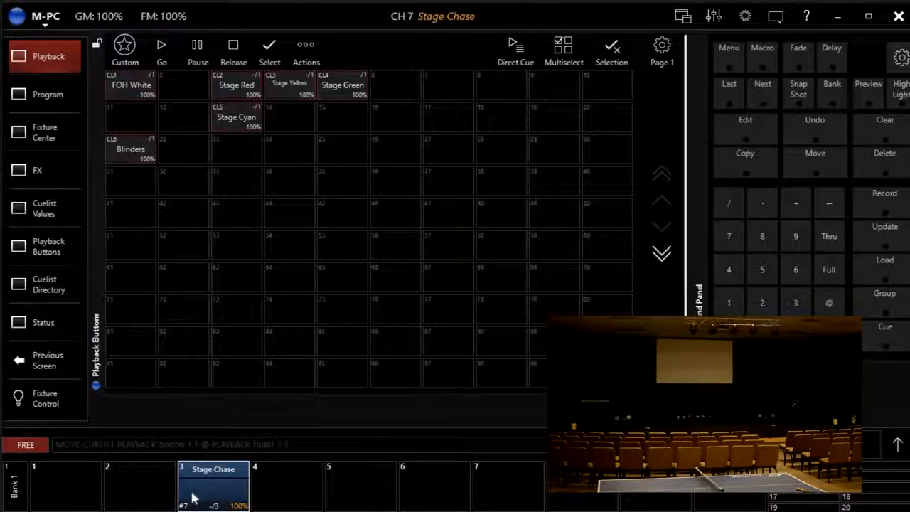
left_click(715, 18)
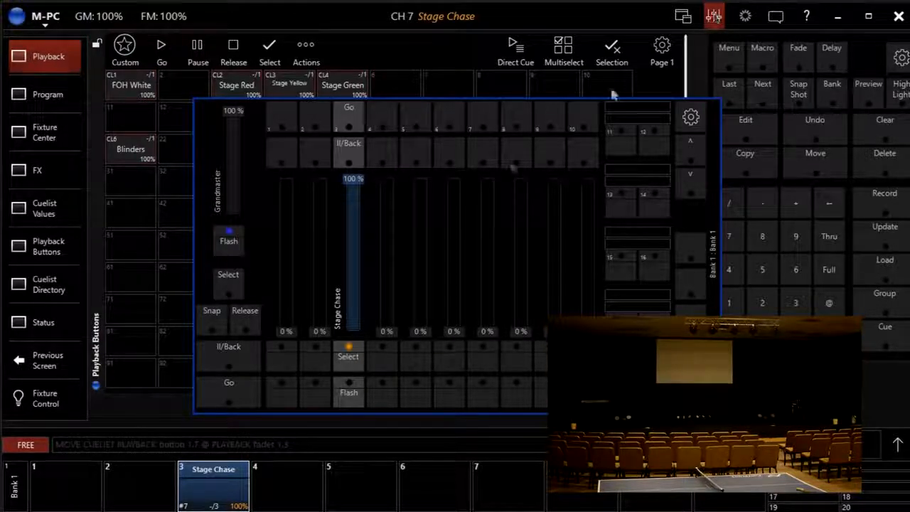
left_click_drag(353, 300, 354, 171)
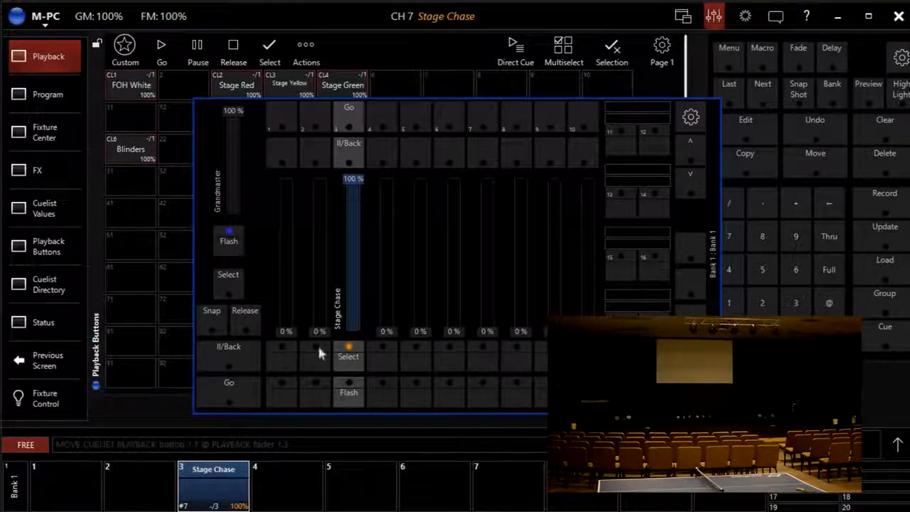
- Change the down action of the Stage Chase fader's flash button to FLASH+GO
right_click(217, 491)
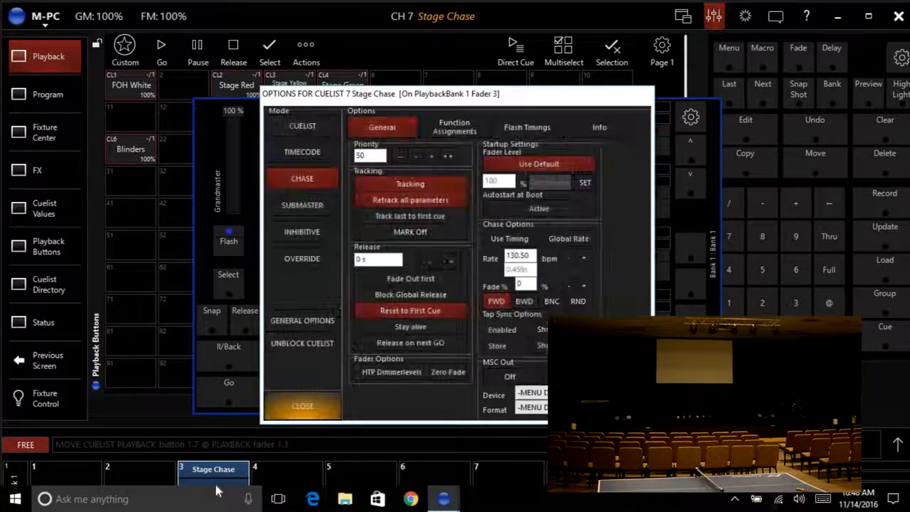
left_click(441, 131)
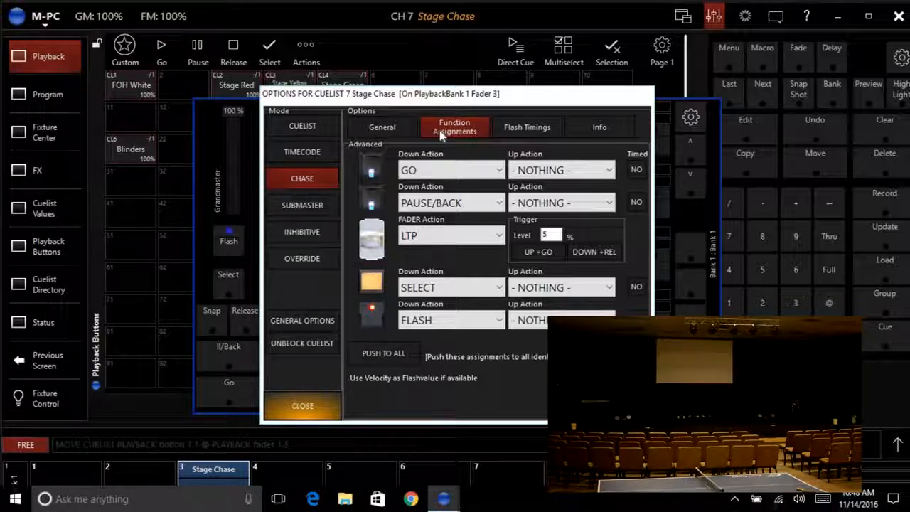
left_click(424, 321)
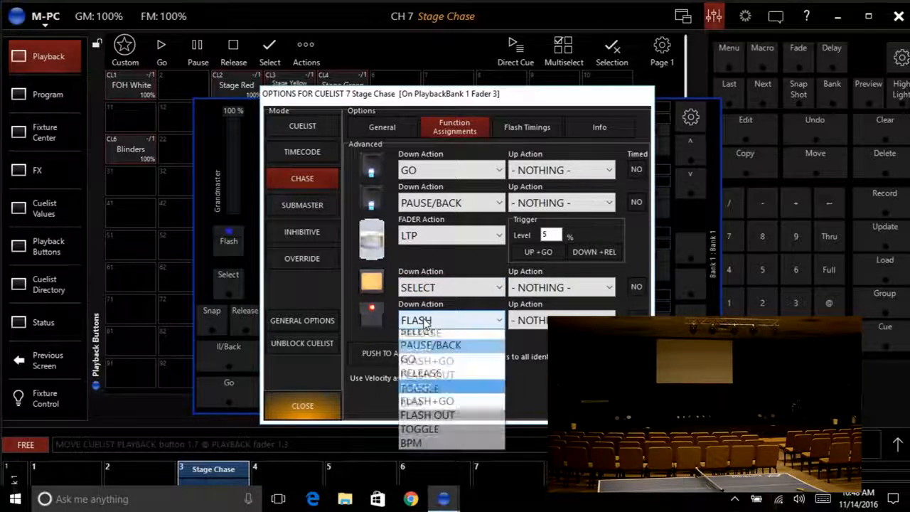
left_click(429, 422)
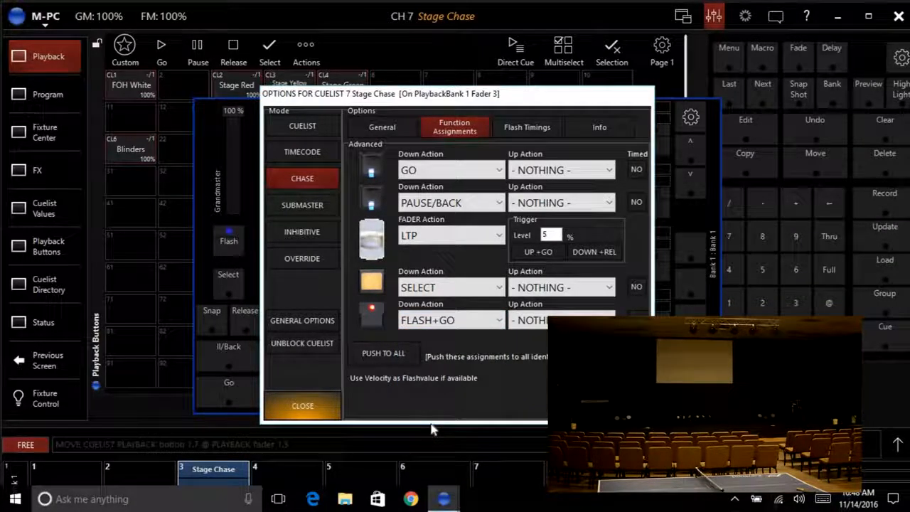
- Set the down actions of the Stage Chase fader's two upper buttons to BPM and RELEASE, and close the options
left_click(439, 174)
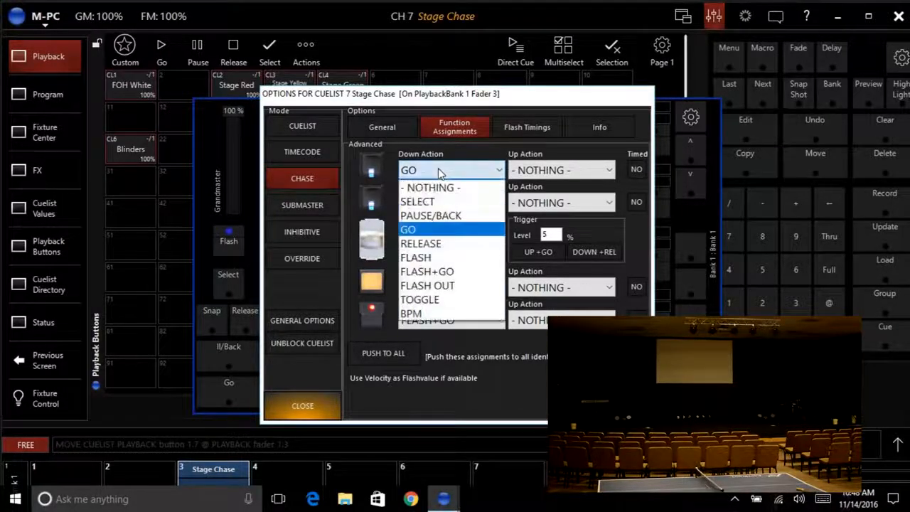
left_click(412, 314)
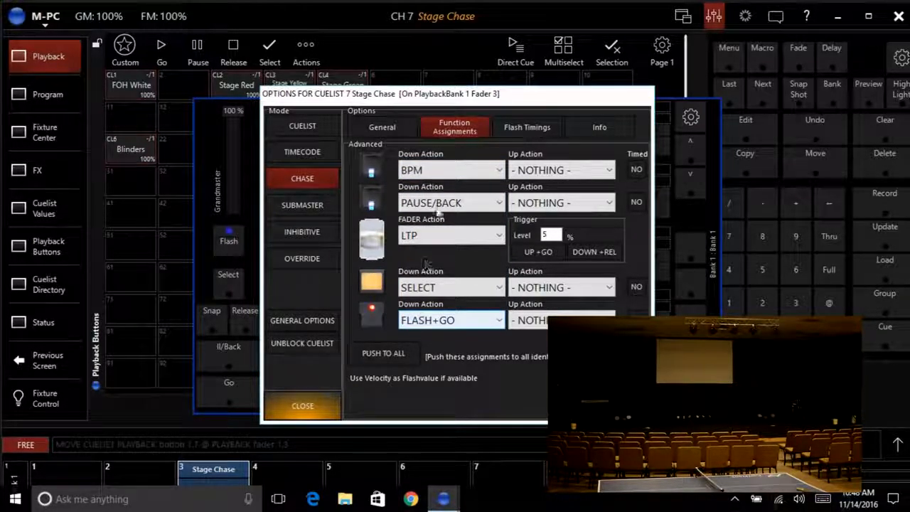
left_click(441, 204)
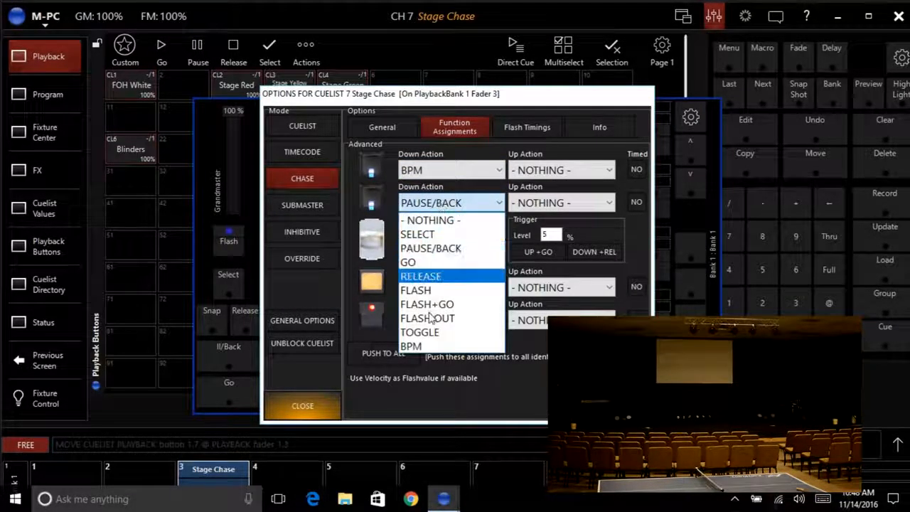
left_click(430, 278)
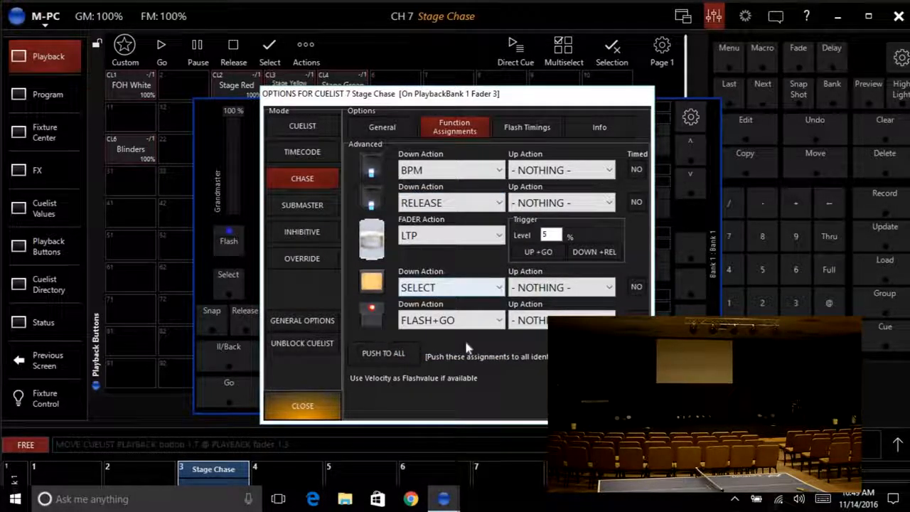
left_click(315, 403)
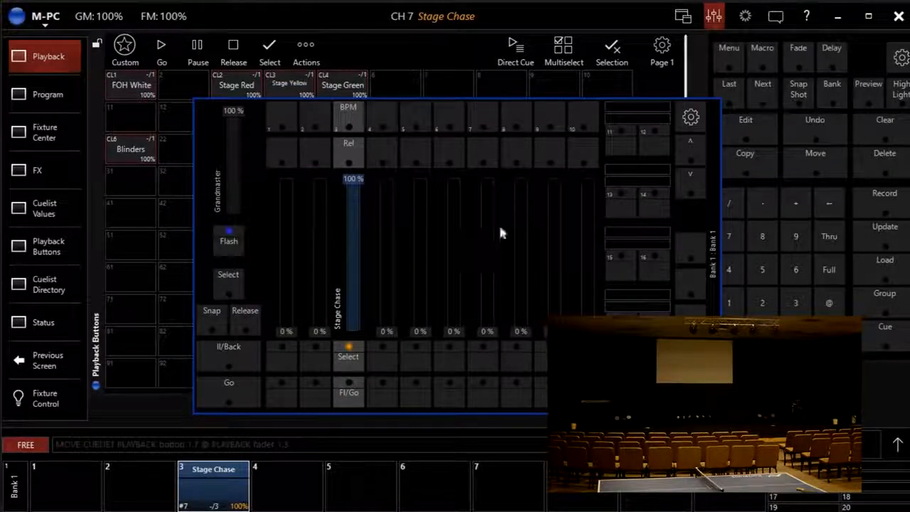
- Test the Stage Chase fader's buttons by starting the chase with FLASH+GO, tapping its BPM and releasing it
left_click(350, 400)
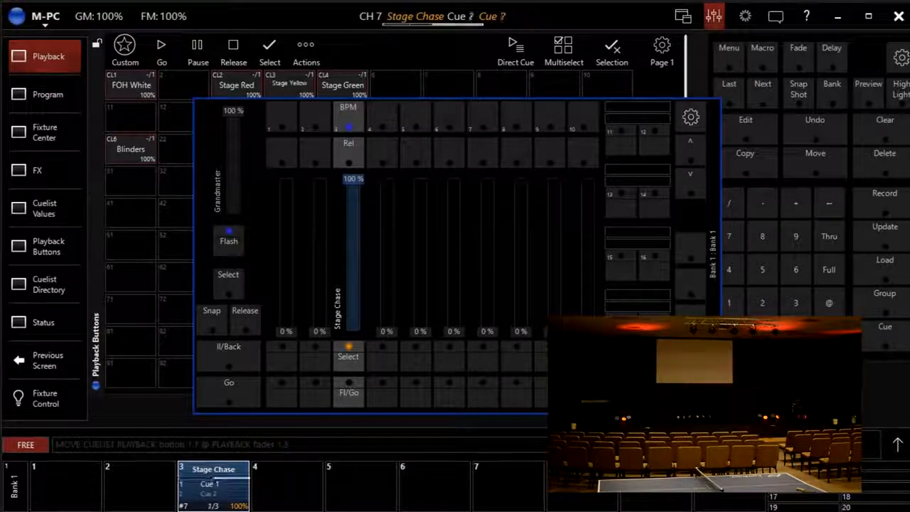
left_click(348, 122)
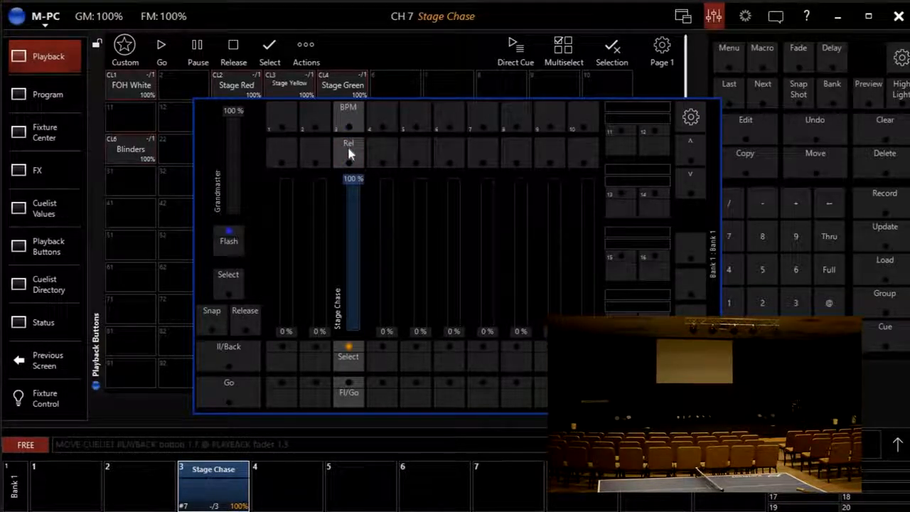
left_click(348, 402)
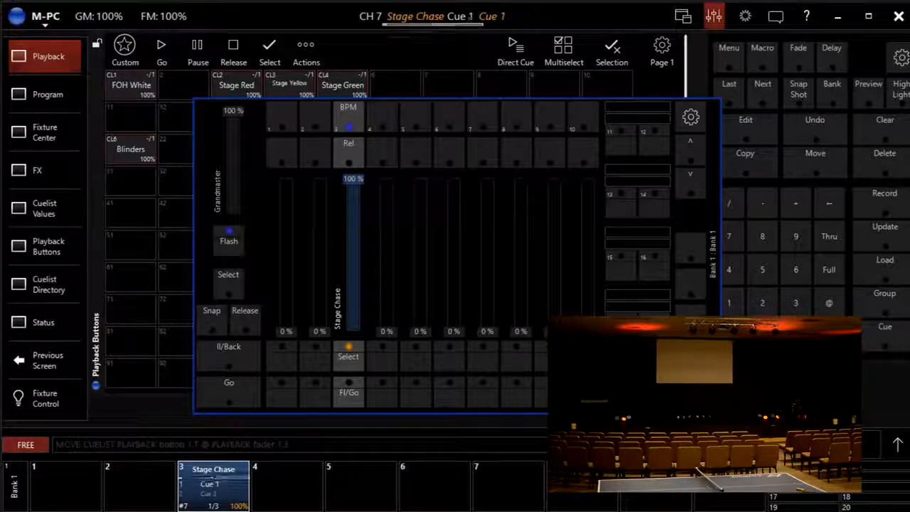
left_click(347, 158)
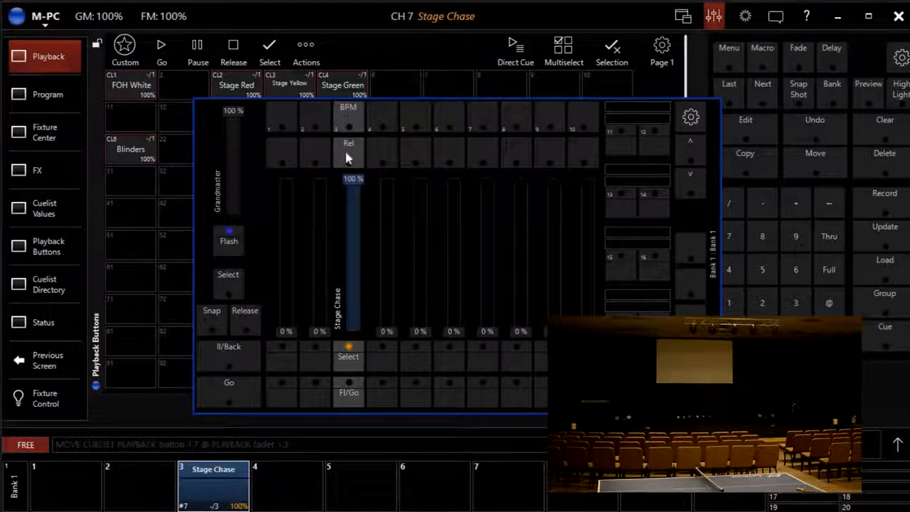
- Move the FOH White cuelist from playback button 1 to fader 1 of bank 1 and show the on-screen faders again
left_click(714, 16)
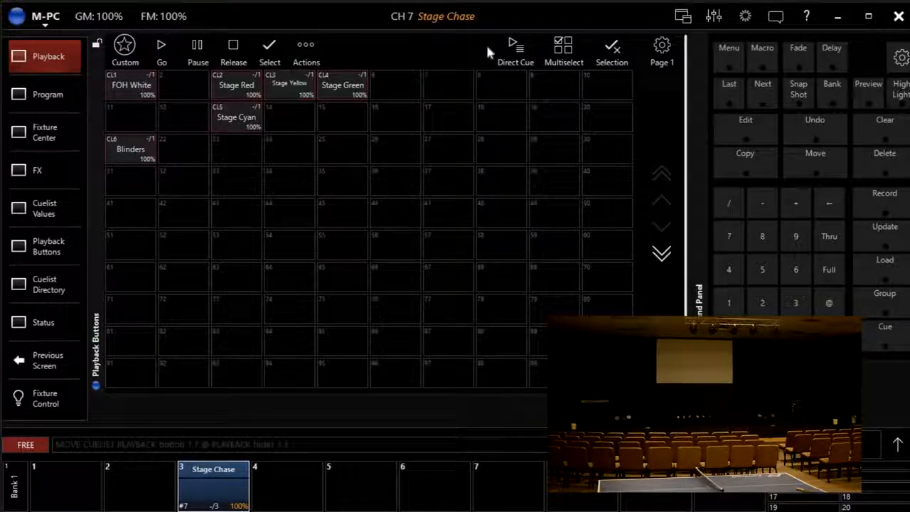
left_click(790, 161)
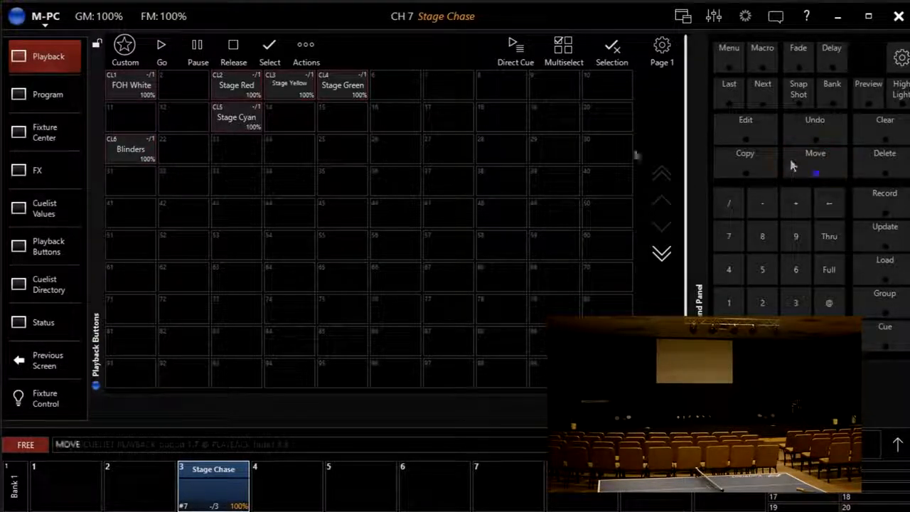
left_click(146, 80)
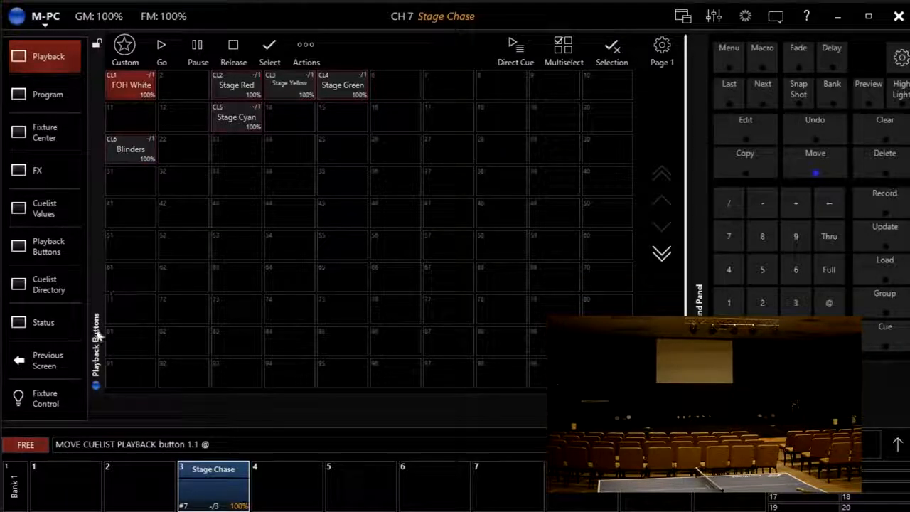
left_click(66, 480)
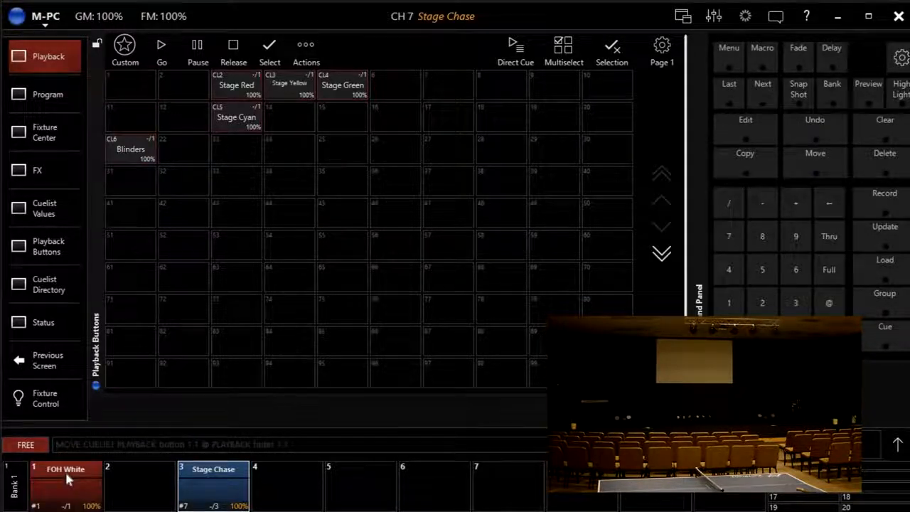
left_click(716, 20)
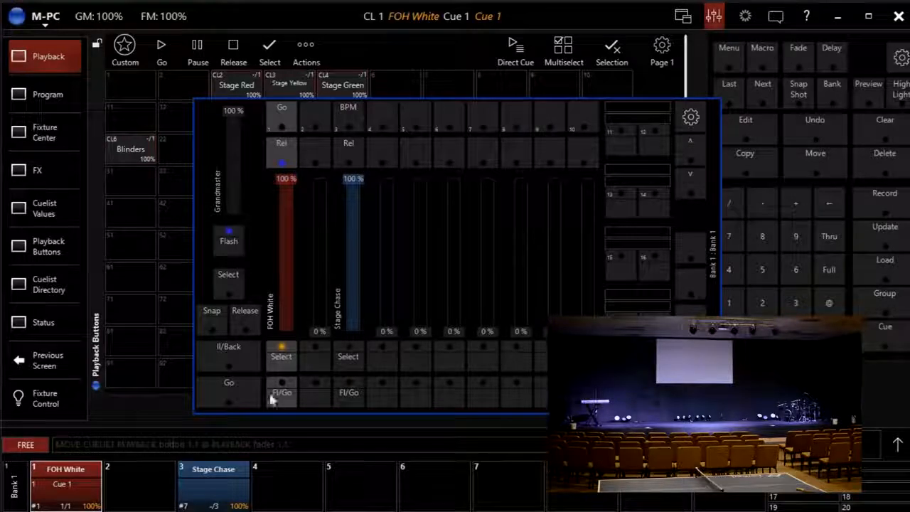
- Review the FOH White fader's function assignments, keep FLASH+GO as its flash button's down action, and close the options
right_click(68, 485)
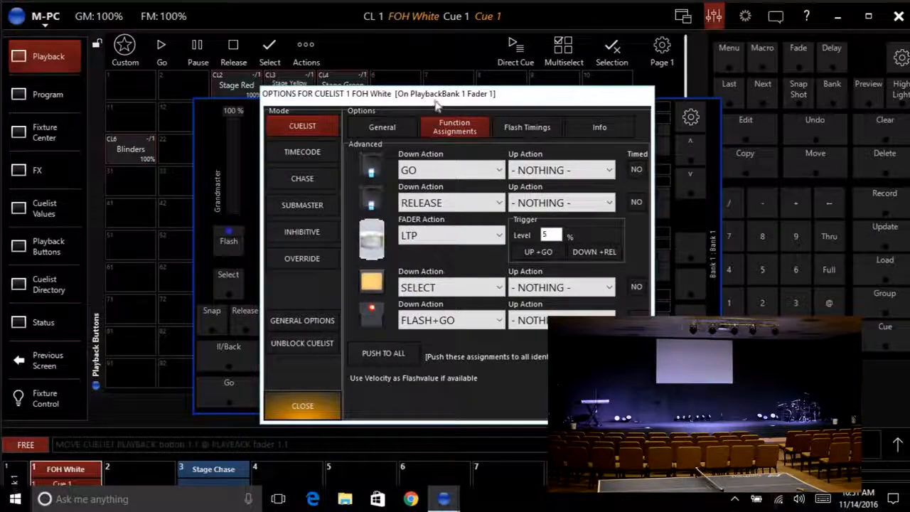
left_click_drag(438, 94, 381, 72)
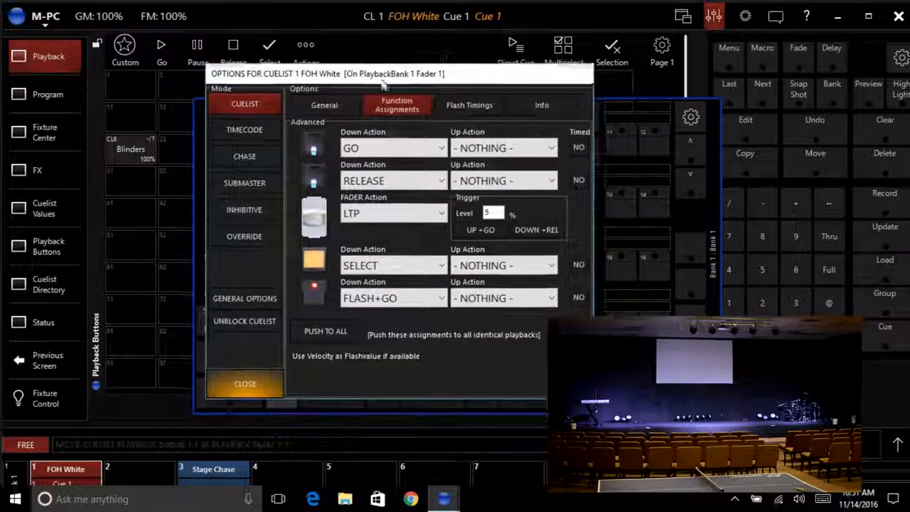
left_click(360, 186)
left_click(360, 186)
left_click(383, 302)
left_click(383, 302)
left_click(383, 302)
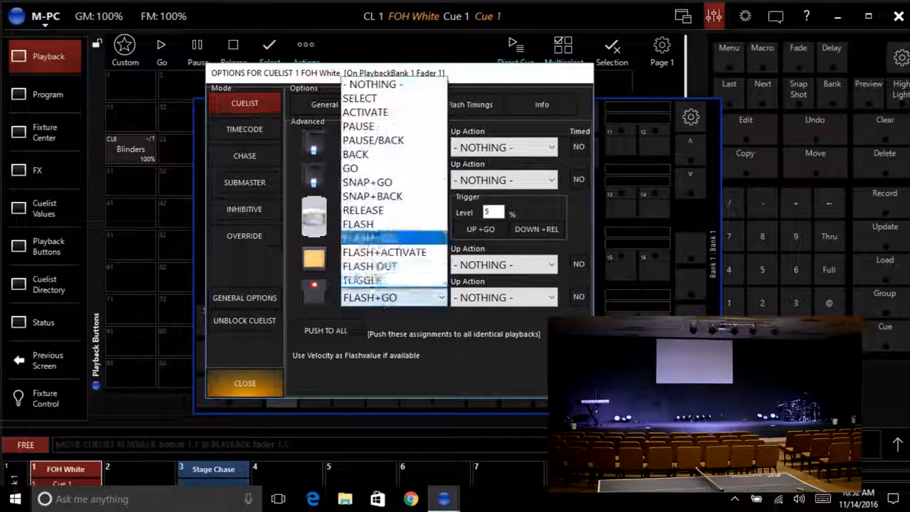
left_click(371, 237)
left_click(261, 385)
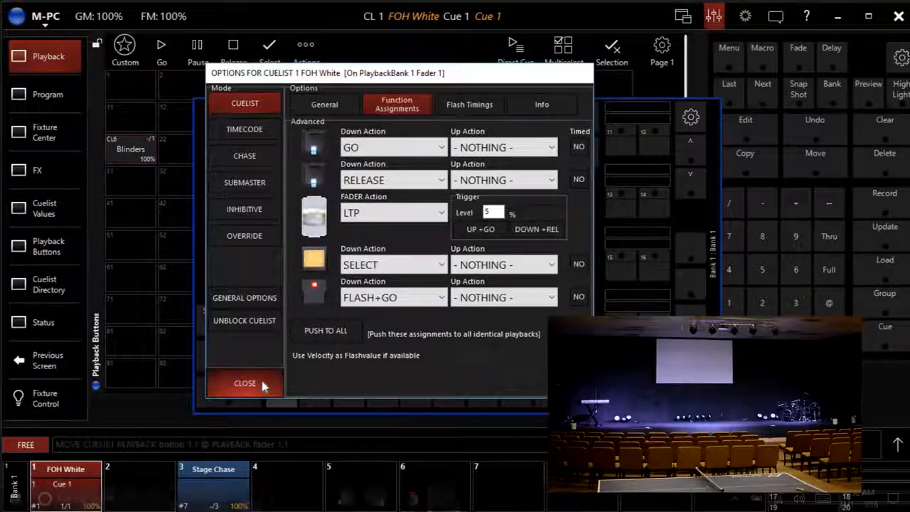